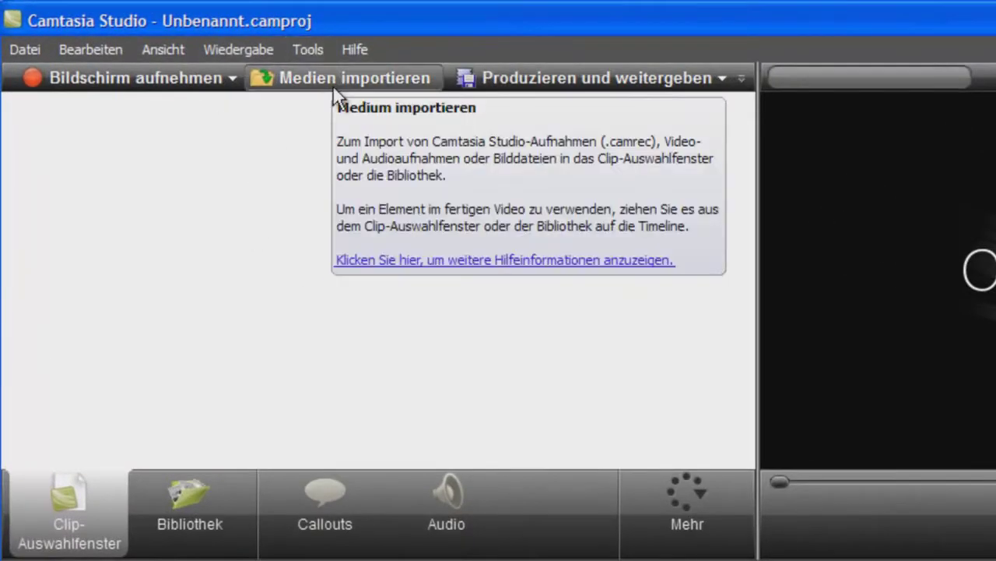
Import the Apple News video from the Test folder into the project
{"action": "left_click", "coordinate": [27, 49]}
{"action": "left_click", "coordinate": [72, 77]}
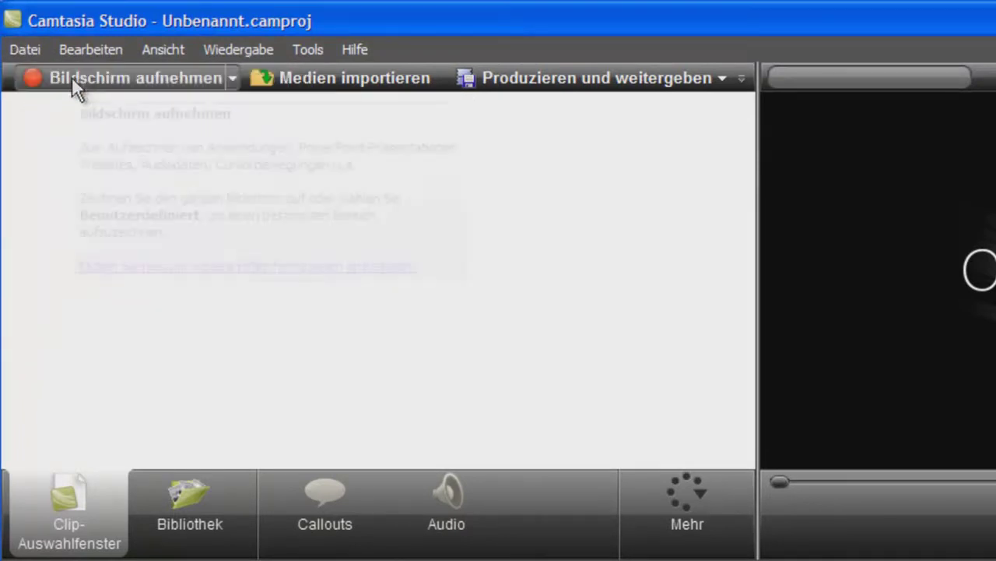
{"action": "left_click", "coordinate": [341, 80]}
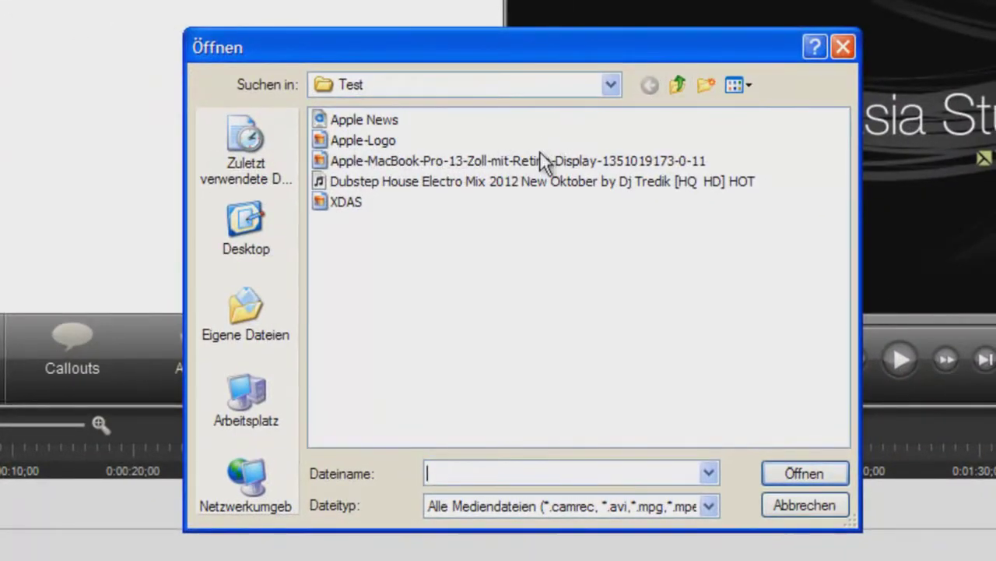
{"action": "left_click", "coordinate": [371, 119]}
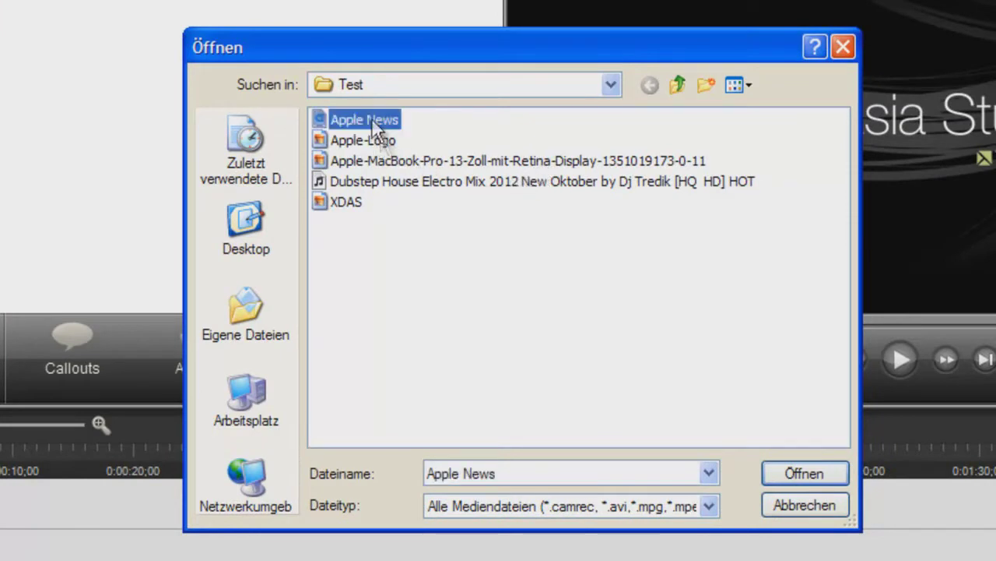
{"action": "left_click", "coordinate": [825, 473]}
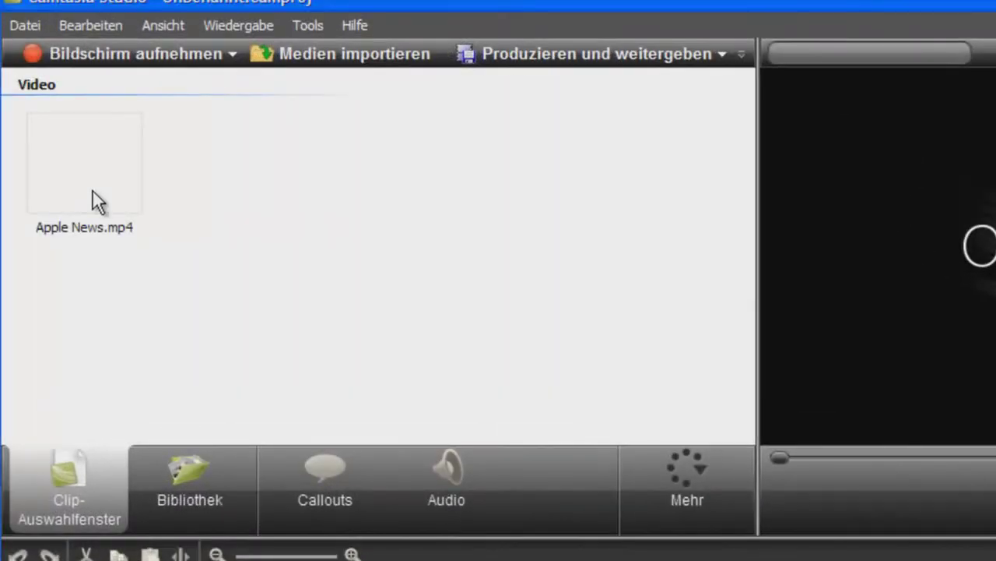
Place Apple News.mp4 at the start of the timeline and set the editing dimensions to 1280 x 720 (YouTube & HD)
{"action": "left_click", "coordinate": [0, 87]}
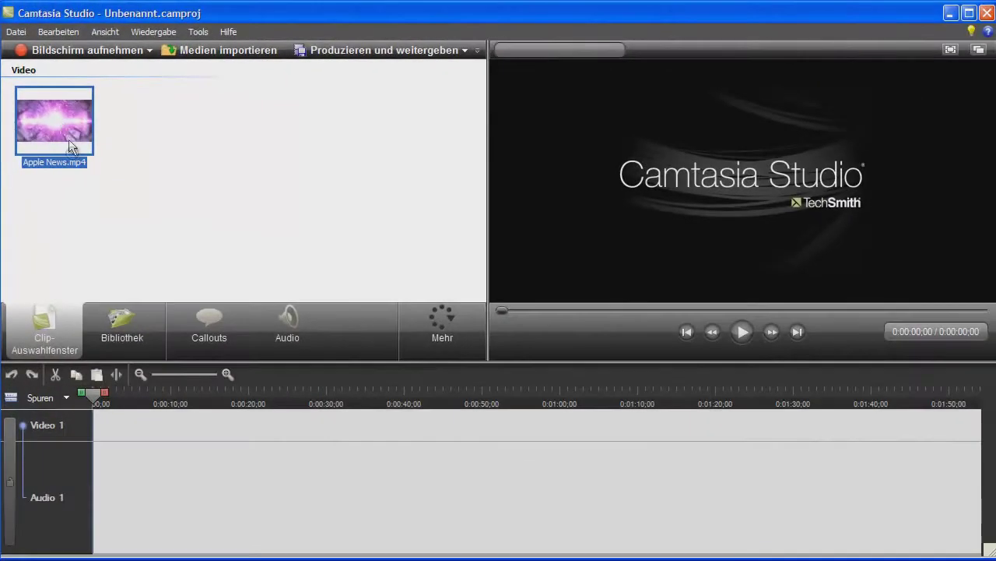
{"action": "mouse_move", "coordinate": [69, 139]}
{"action": "left_mouse_down"}
{"action": "mouse_move", "coordinate": [128, 401]}
{"action": "mouse_move", "coordinate": [111, 484]}
{"action": "mouse_move", "coordinate": [153, 484]}
{"action": "mouse_move", "coordinate": [122, 460]}
{"action": "left_mouse_up"}
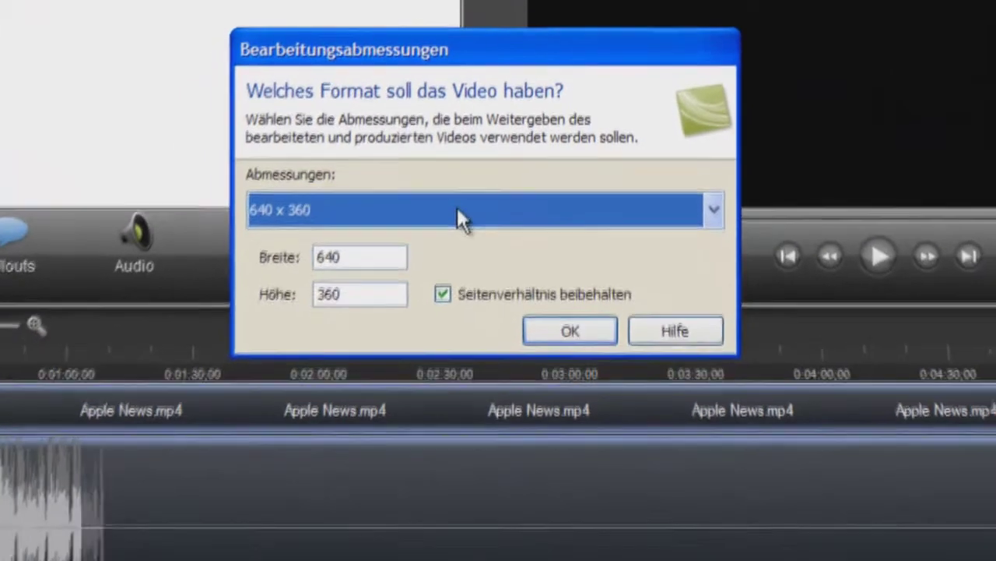
{"action": "left_click", "coordinate": [446, 294]}
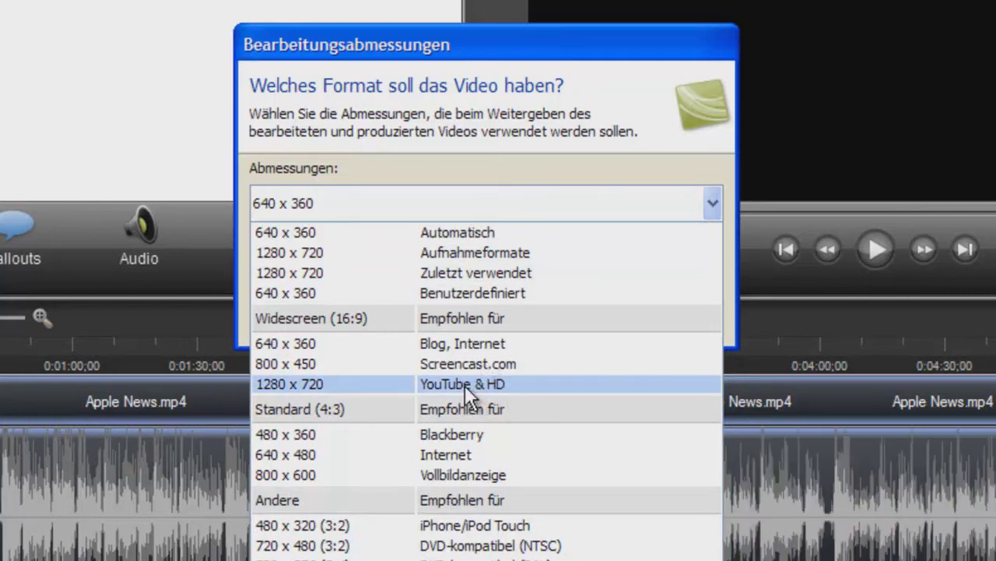
{"action": "left_click", "coordinate": [473, 385]}
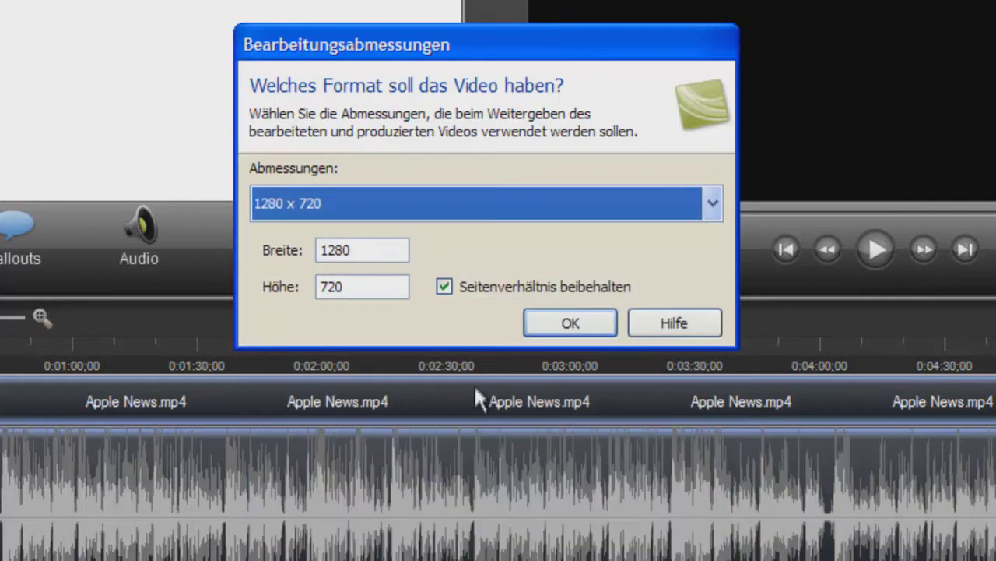
{"action": "left_click", "coordinate": [572, 325]}
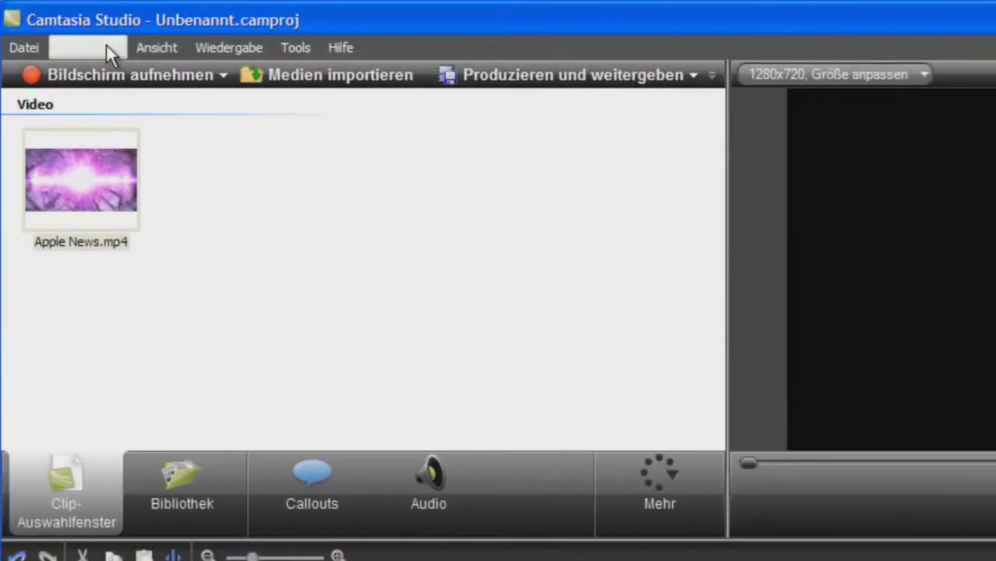
Separate Audio 1 from Video 1 and delete the Apple News audio from the timeline
{"action": "left_click", "coordinate": [68, 32]}
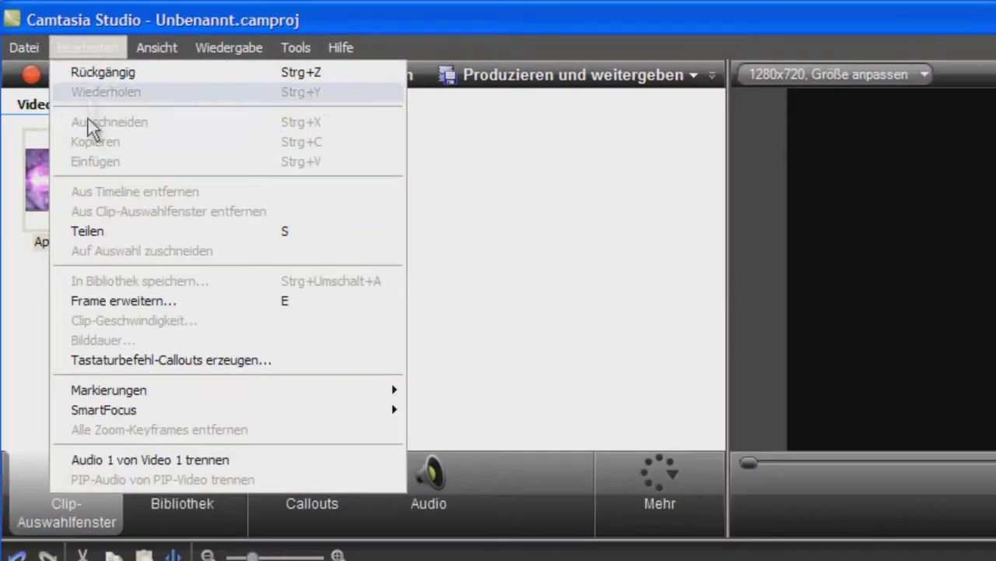
{"action": "left_click", "coordinate": [115, 459]}
{"action": "left_click", "coordinate": [716, 463]}
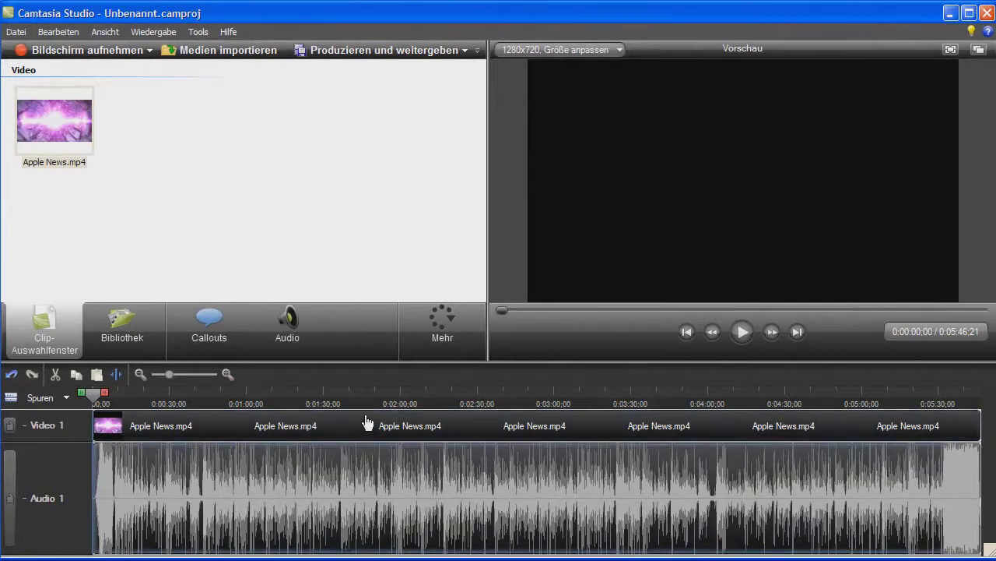
{"action": "left_click", "coordinate": [350, 470]}
{"action": "key", "text": "Delete"}
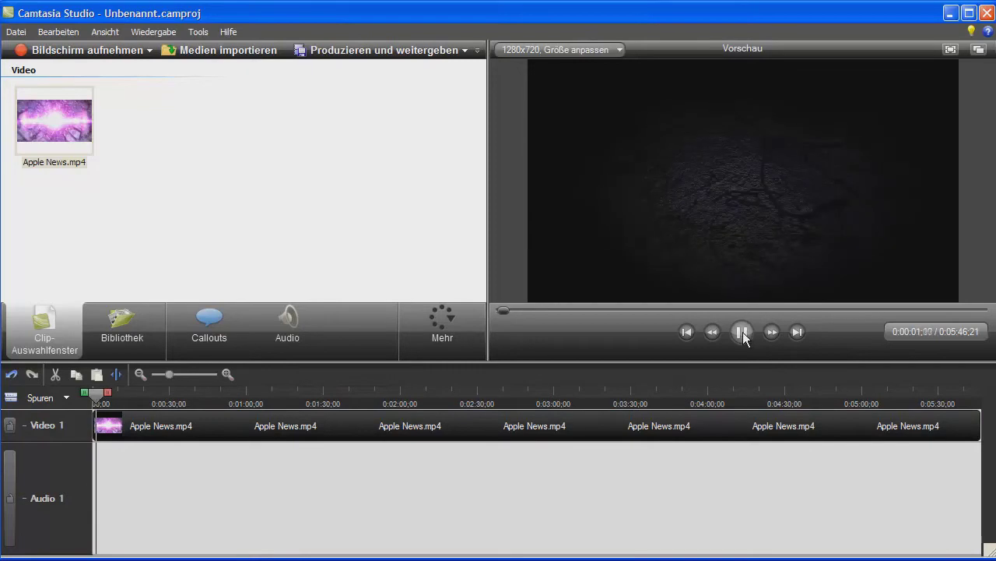
{"action": "left_click", "coordinate": [743, 332]}
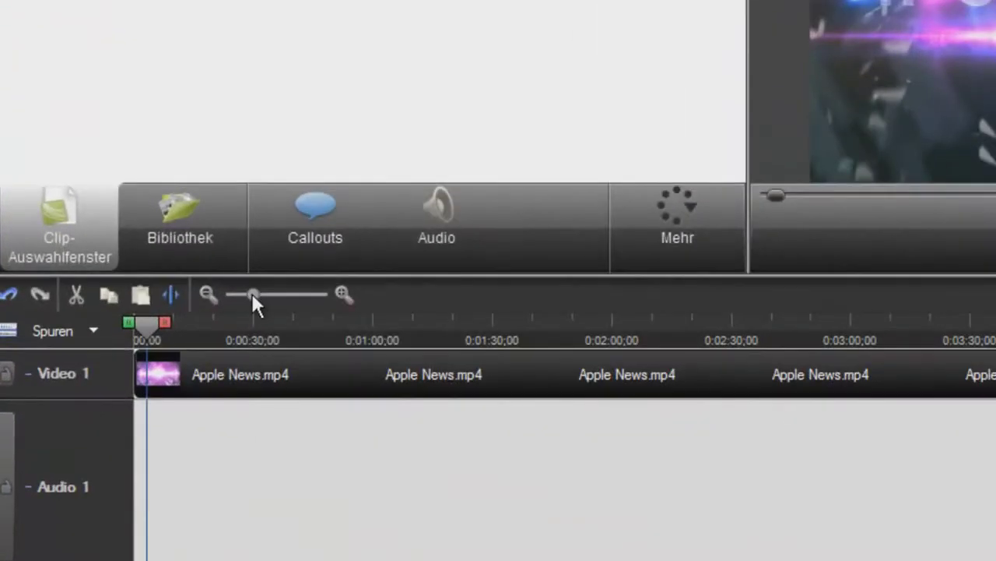
Import the Apple-Logo image from the Test folder into the project
{"action": "mouse_move", "coordinate": [230, 312]}
{"action": "left_mouse_down"}
{"action": "mouse_move", "coordinate": [217, 319]}
{"action": "mouse_move", "coordinate": [280, 321]}
{"action": "mouse_move", "coordinate": [333, 303]}
{"action": "mouse_move", "coordinate": [230, 303]}
{"action": "mouse_move", "coordinate": [251, 306]}
{"action": "mouse_move", "coordinate": [246, 313]}
{"action": "left_mouse_up"}
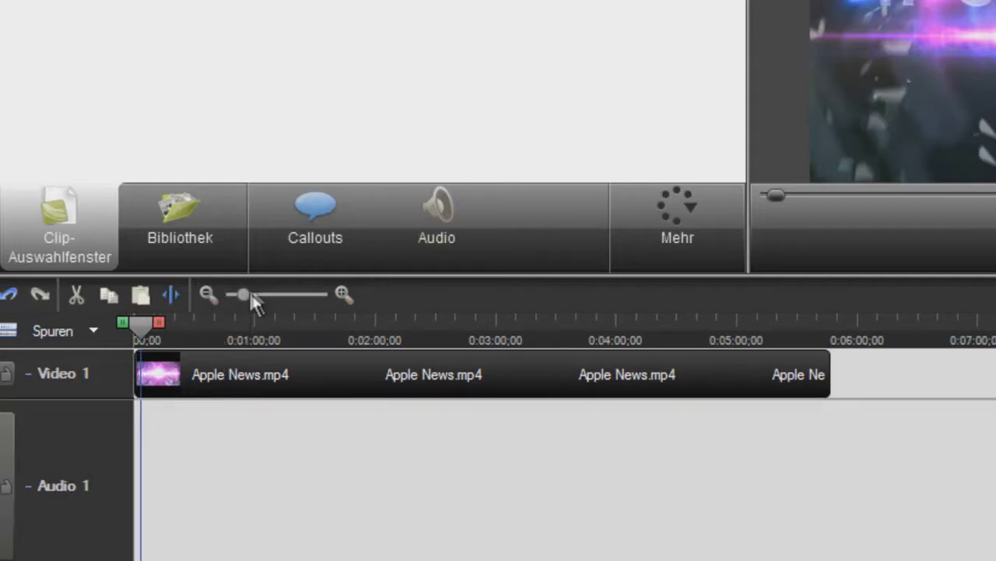
{"action": "left_click_drag", "start_coordinate": [240, 293], "coordinate": [254, 294]}
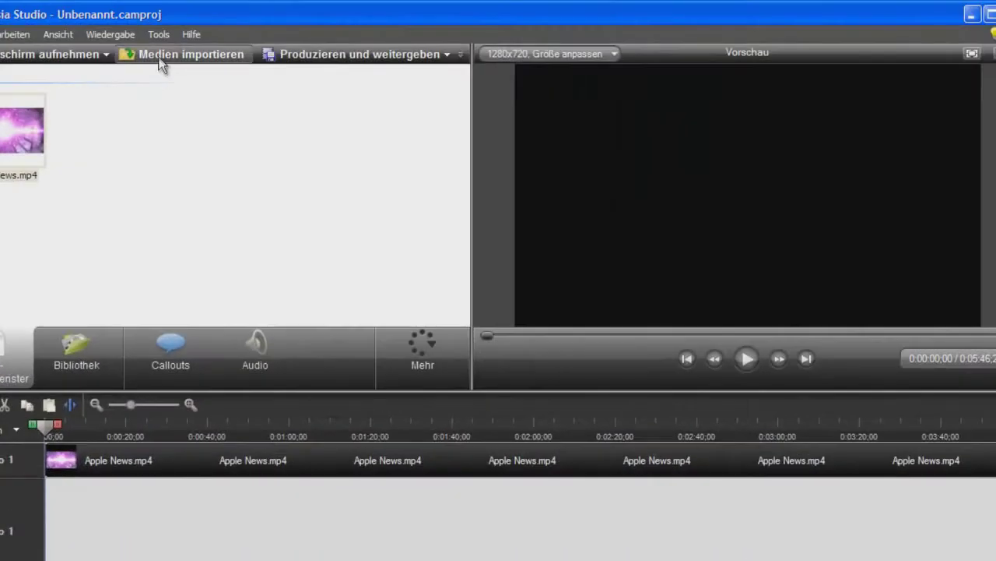
{"action": "left_click", "coordinate": [179, 55]}
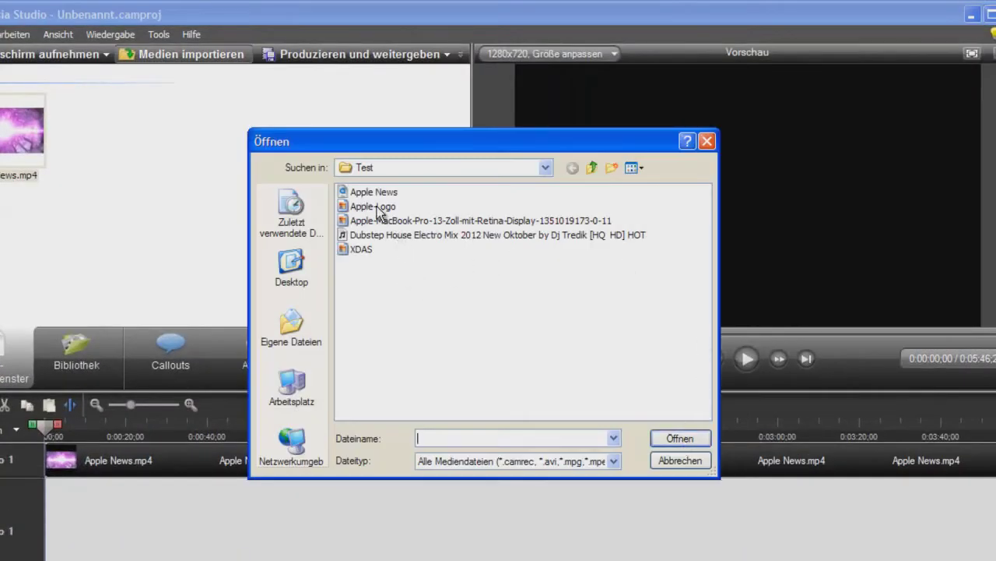
{"action": "left_click", "coordinate": [386, 210]}
{"action": "left_click", "coordinate": [705, 440]}
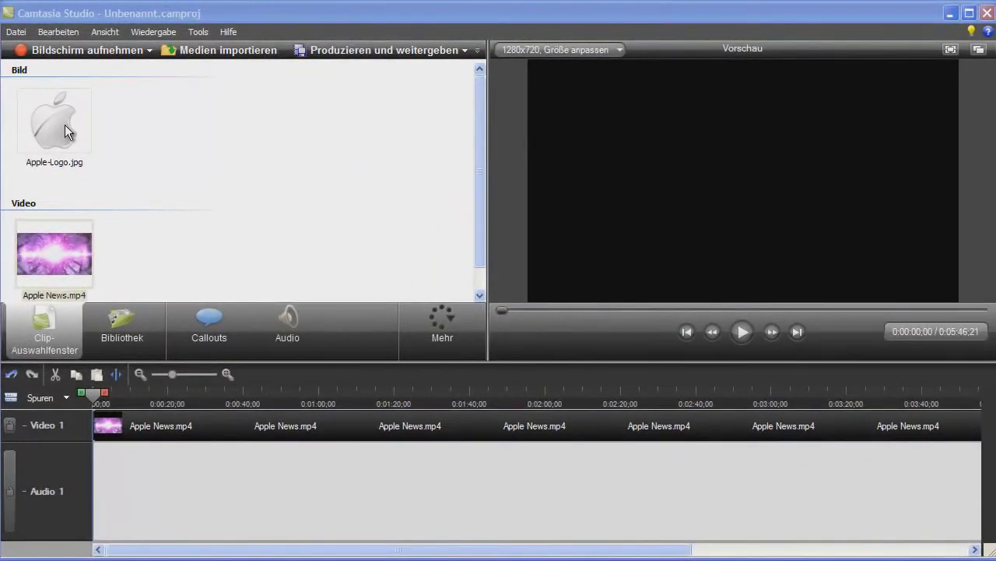
Insert the Apple-Logo image before the Apple News clip on Video 1 and extend its duration to about 24 seconds
{"action": "left_click_drag", "start_coordinate": [65, 124], "coordinate": [91, 430]}
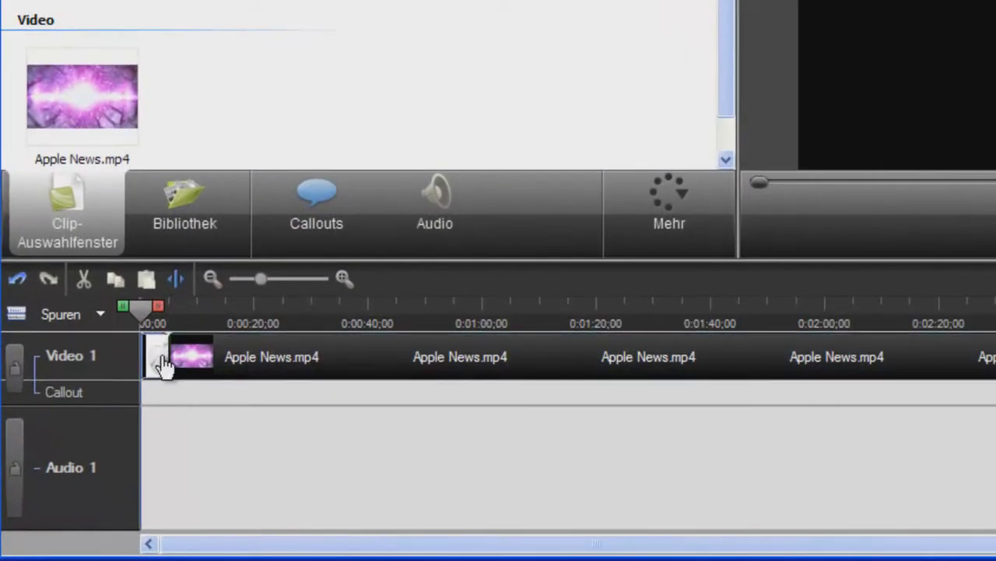
{"action": "left_click_drag", "start_coordinate": [162, 356], "coordinate": [274, 356]}
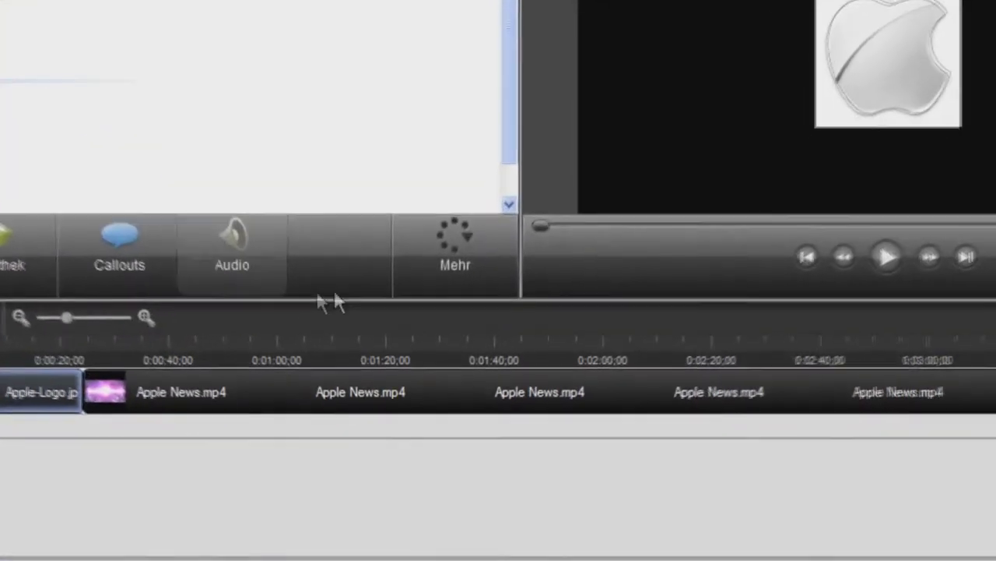
Add a Zoom & Schwenk effect at the start of the Apple-Logo clip with the scale set to 197 %
{"action": "left_click", "coordinate": [482, 273]}
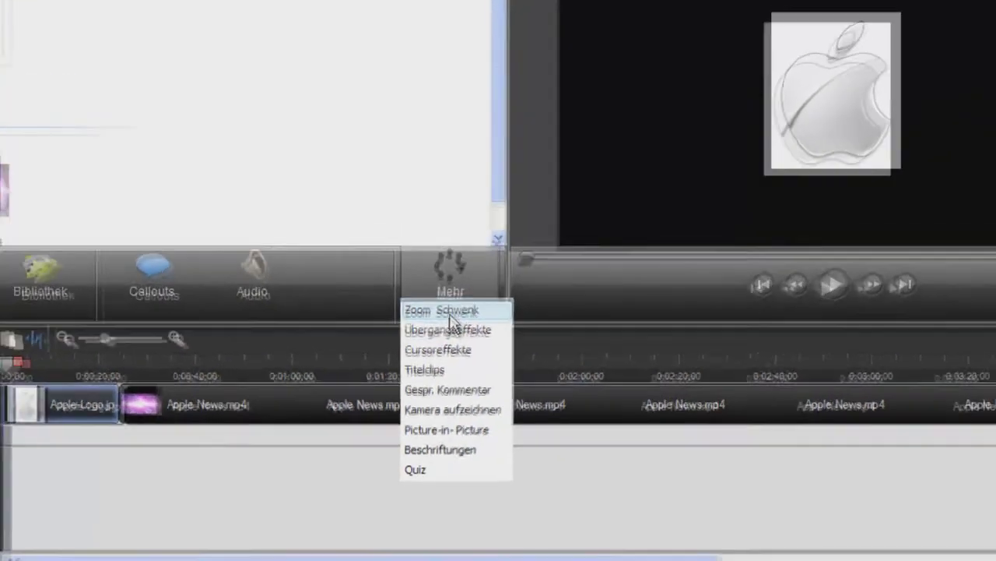
{"action": "left_click", "coordinate": [455, 289]}
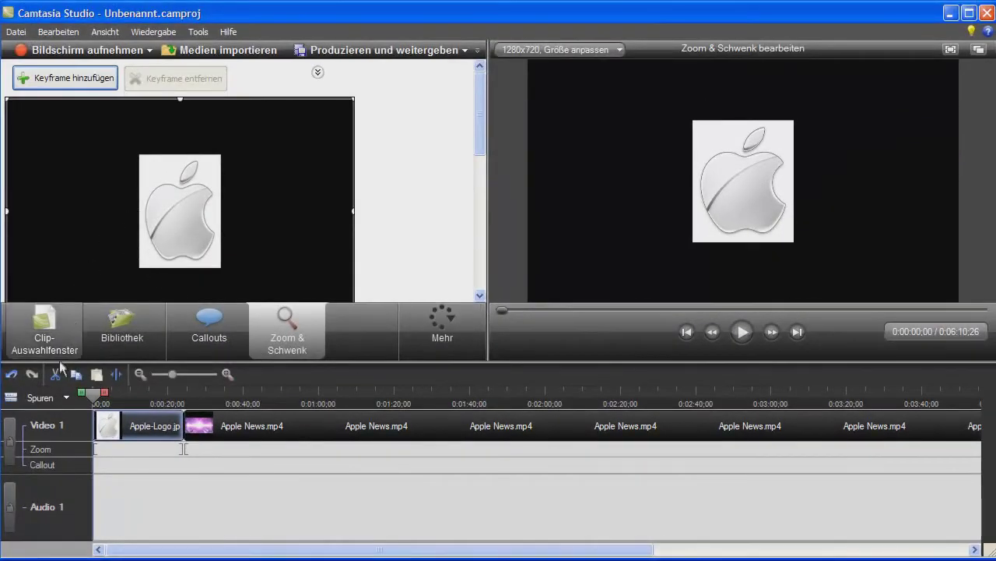
{"action": "left_click_drag", "start_coordinate": [479, 148], "coordinate": [482, 193]}
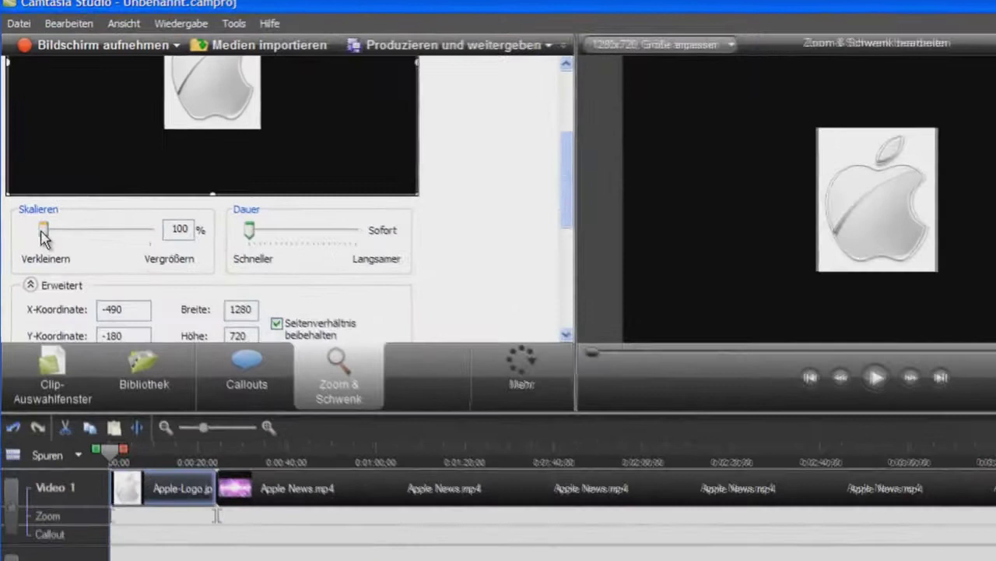
{"action": "left_click_drag", "start_coordinate": [38, 206], "coordinate": [95, 238]}
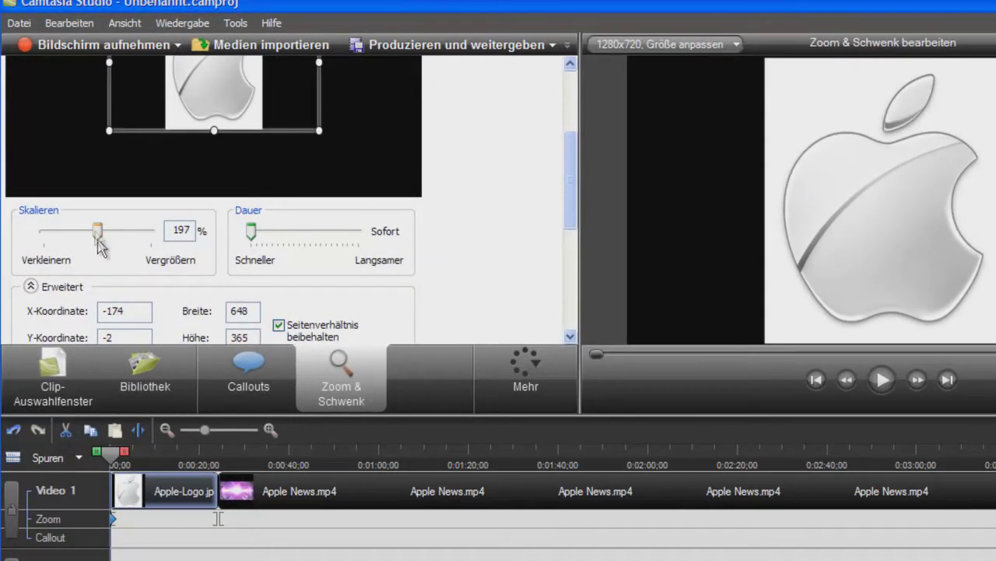
{"action": "left_click_drag", "start_coordinate": [577, 225], "coordinate": [572, 201]}
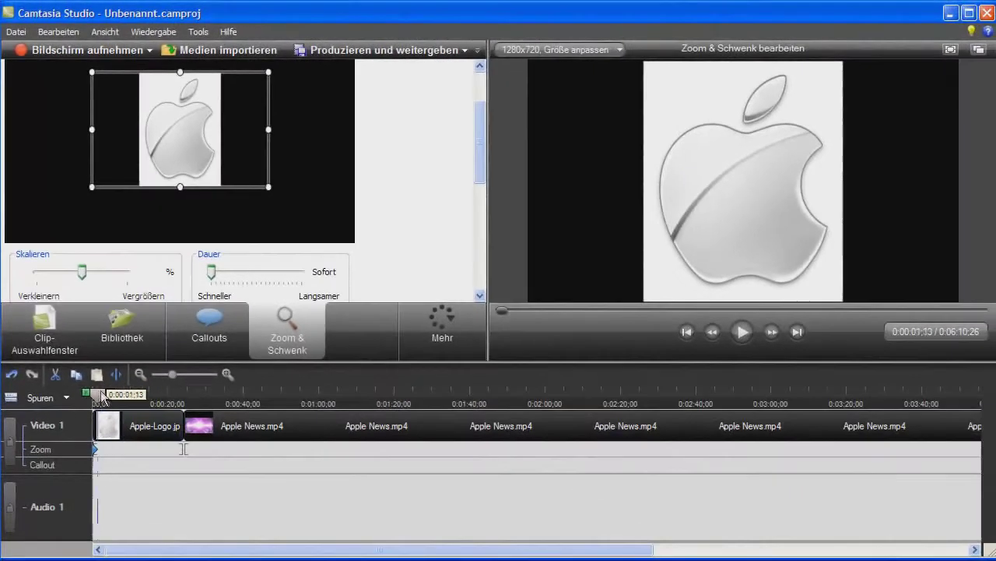
{"action": "mouse_move", "coordinate": [101, 395]}
{"action": "left_mouse_down"}
{"action": "mouse_move", "coordinate": [179, 389]}
{"action": "mouse_move", "coordinate": [117, 398]}
{"action": "left_mouse_up"}
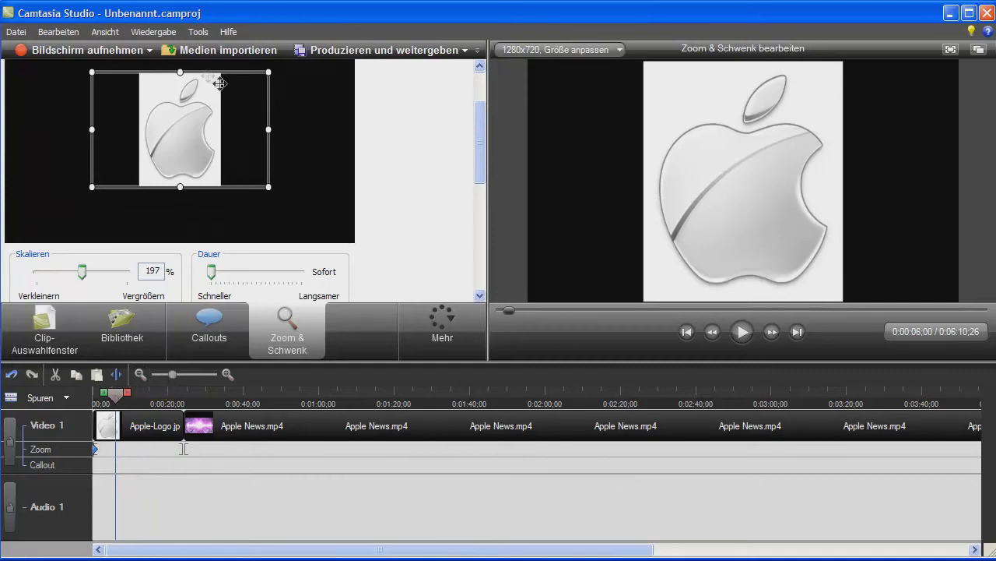
Import the Apple-MacBook-Pro-13-Zoll-mit-Retina-Display image from the Test folder into the project
{"action": "left_click", "coordinate": [221, 50]}
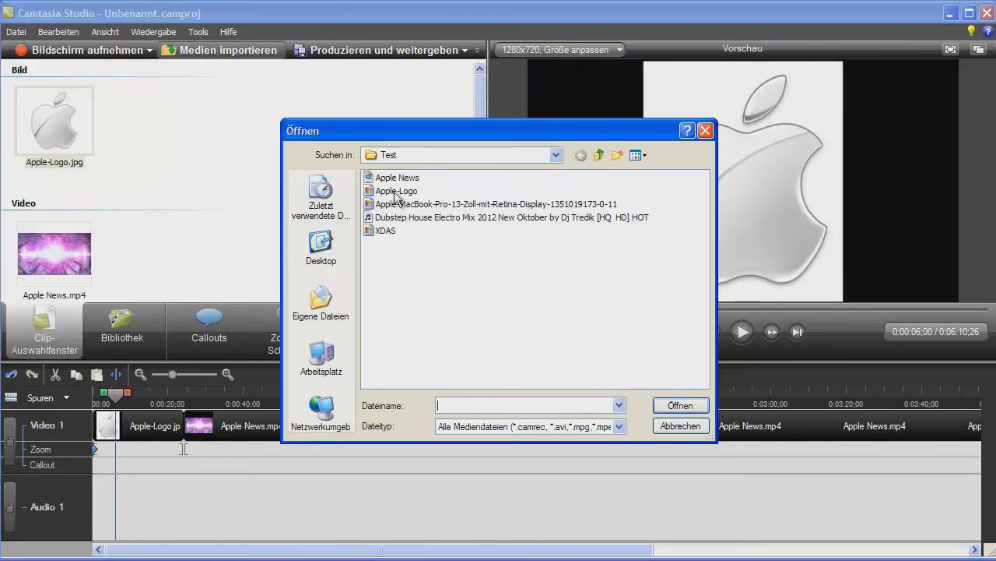
{"action": "left_click", "coordinate": [415, 204]}
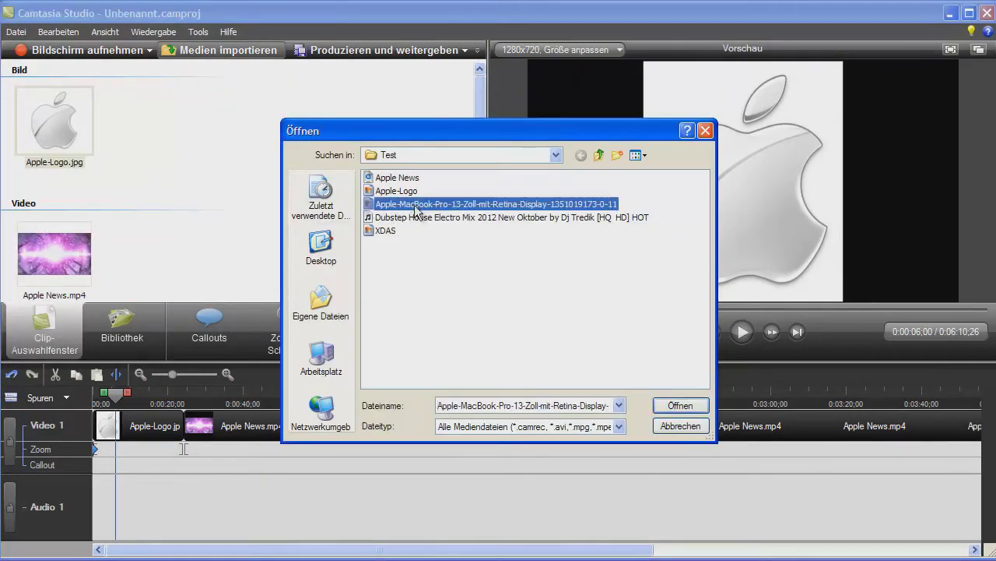
{"action": "left_click", "coordinate": [695, 408]}
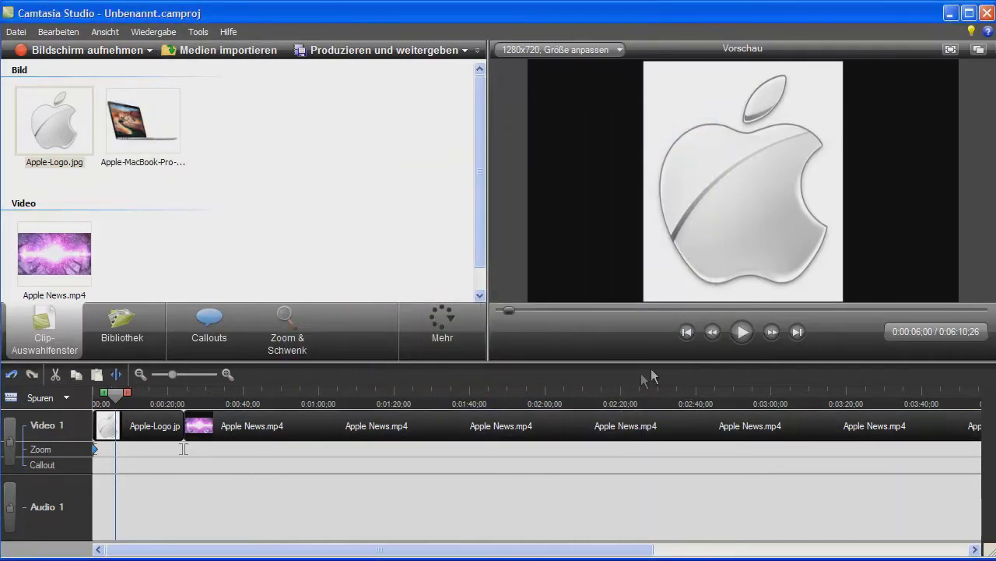
Split the Apple News clip on Video 1 at about 0:02:20
{"action": "left_click", "coordinate": [621, 393]}
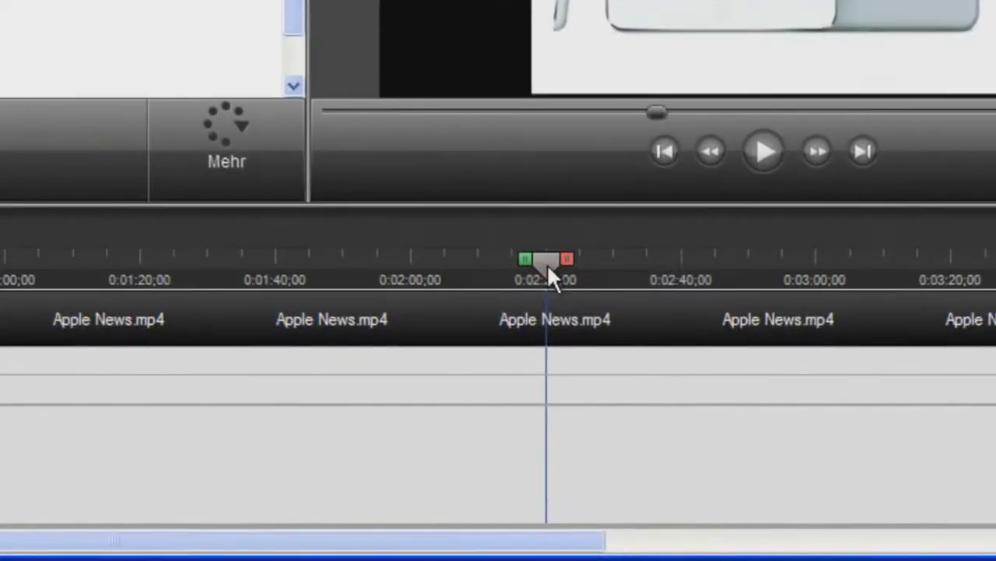
{"action": "right_click", "coordinate": [580, 323]}
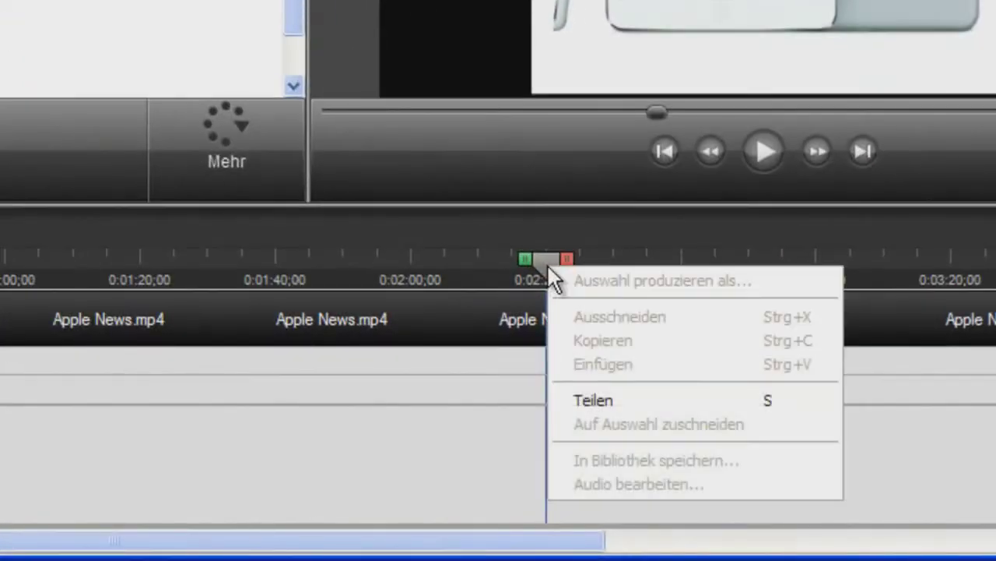
{"action": "left_click", "coordinate": [609, 403]}
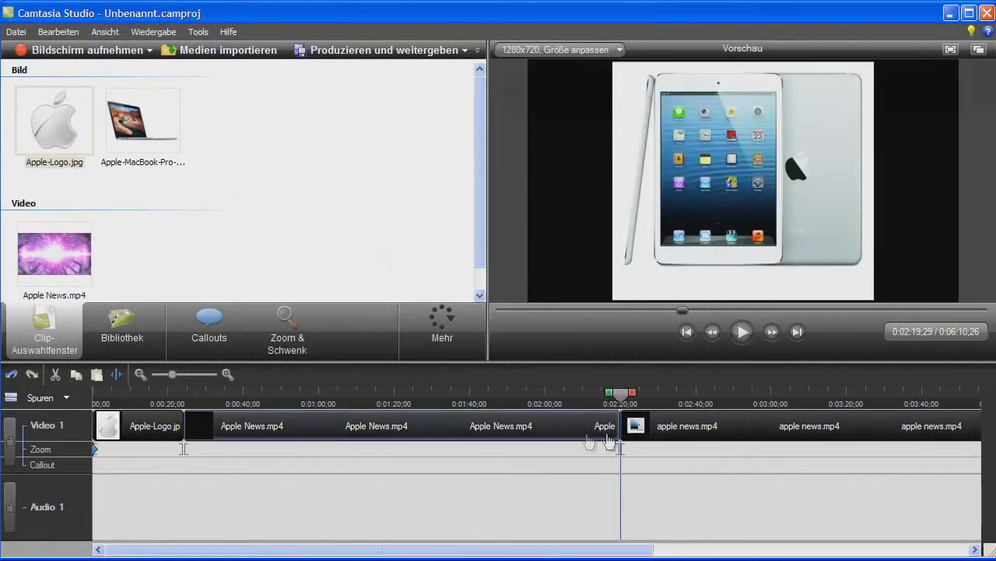
Insert the MacBook Pro image at the split in the Apple News clip and extend its duration to about 21 seconds
{"action": "left_click_drag", "start_coordinate": [154, 141], "coordinate": [623, 430]}
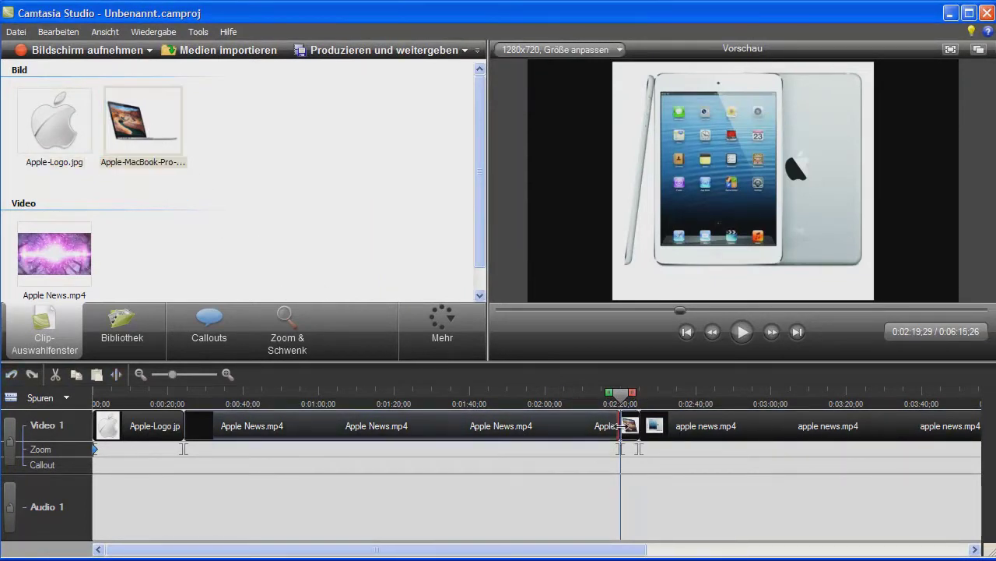
{"action": "left_click_drag", "start_coordinate": [639, 428], "coordinate": [699, 428]}
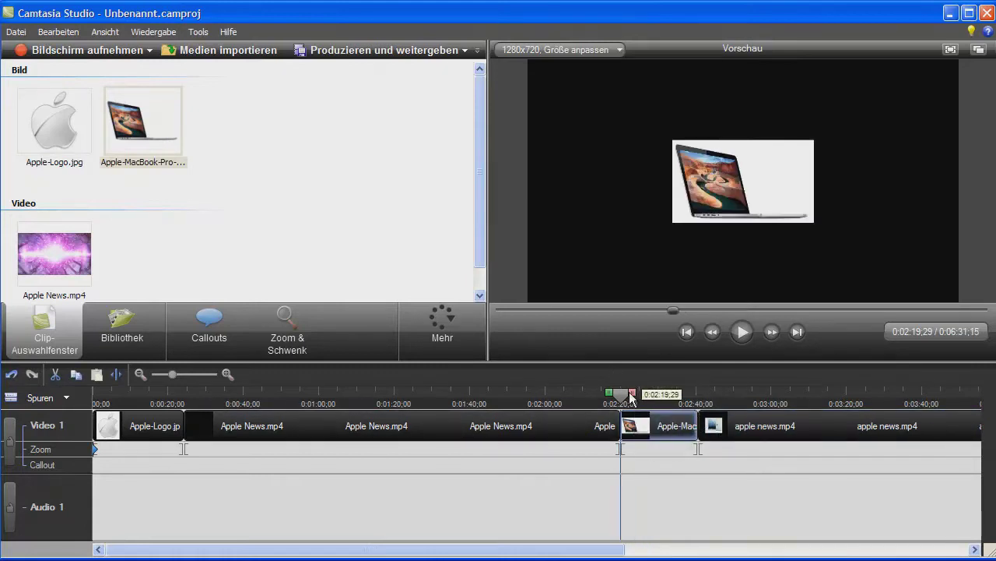
Add a Zoom & Schwenk effect at the start of the MacBook Pro clip with the scale set to 219 %
{"action": "left_click", "coordinate": [282, 341]}
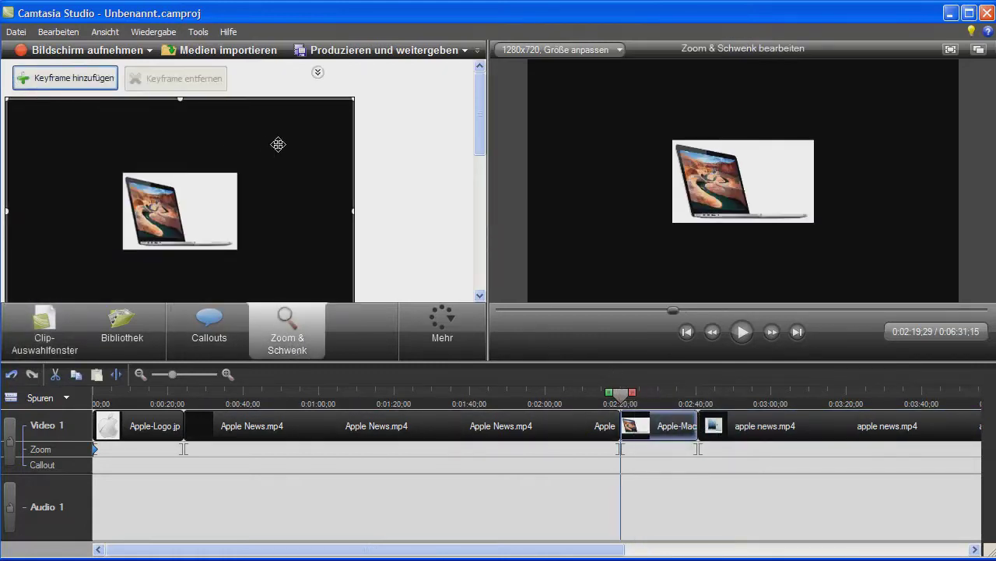
{"action": "left_click_drag", "start_coordinate": [480, 124], "coordinate": [477, 189]}
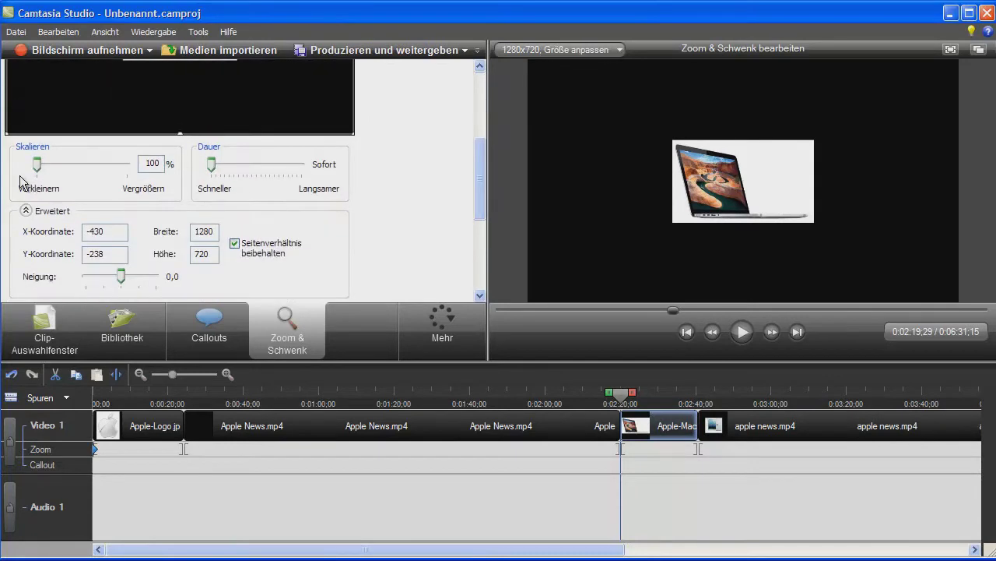
{"action": "left_click_drag", "start_coordinate": [36, 163], "coordinate": [55, 163]}
{"action": "left_click_drag", "start_coordinate": [88, 166], "coordinate": [88, 165]}
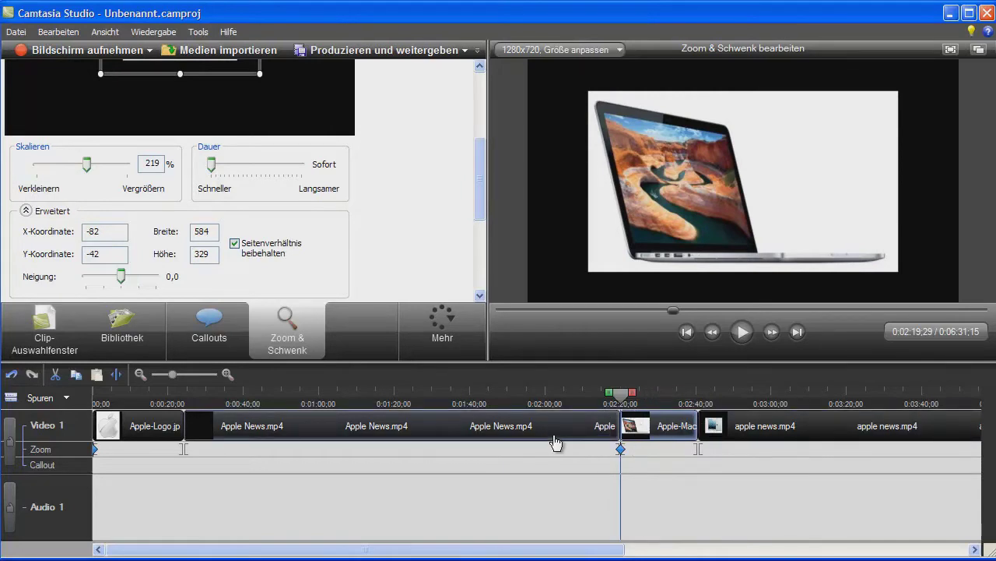
Try an arrow callout starting at 0:02:06;29 on the timeline, extended to about 0:02:17
{"action": "left_click_drag", "start_coordinate": [621, 393], "coordinate": [571, 433]}
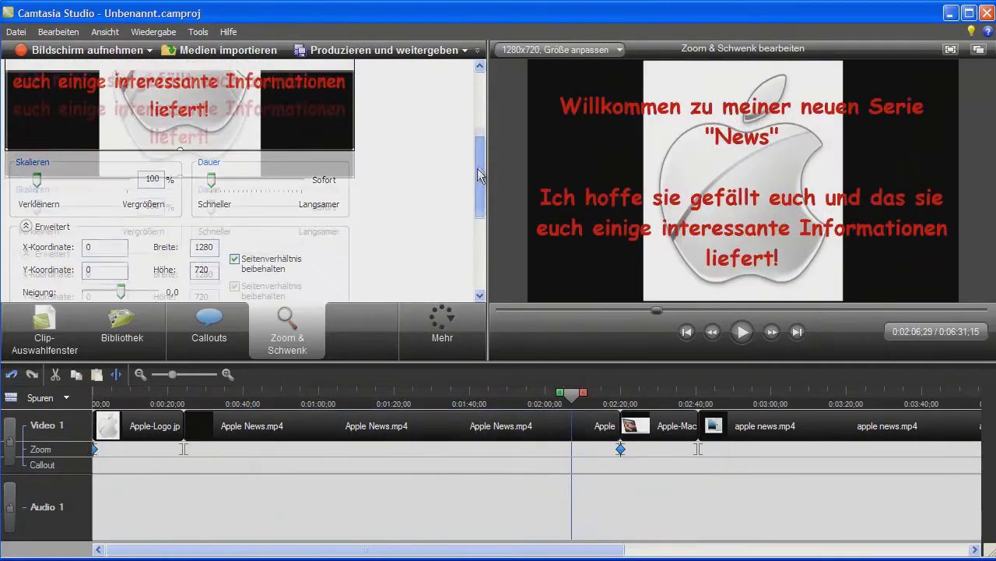
{"action": "left_click_drag", "start_coordinate": [477, 173], "coordinate": [480, 151]}
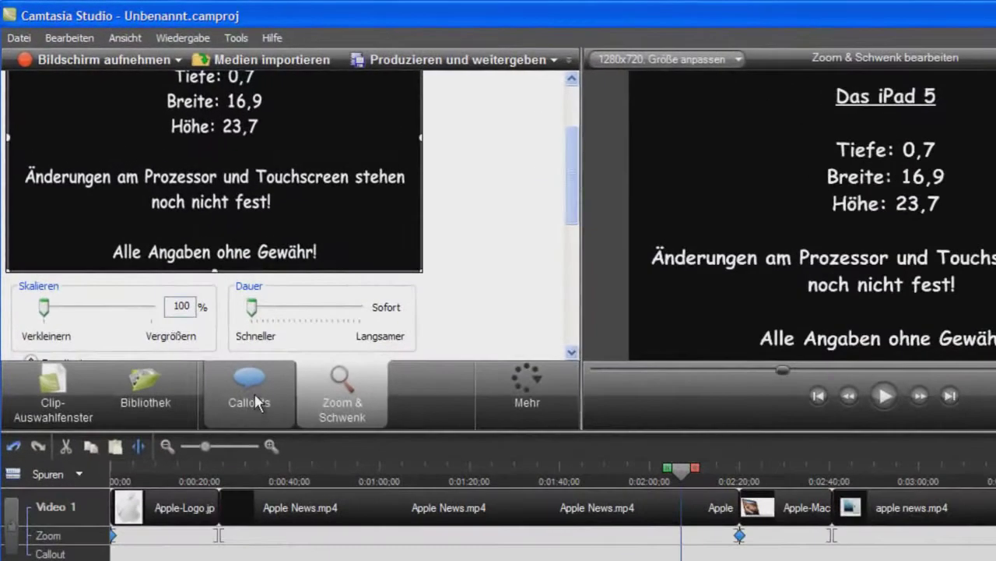
{"action": "left_click", "coordinate": [246, 378]}
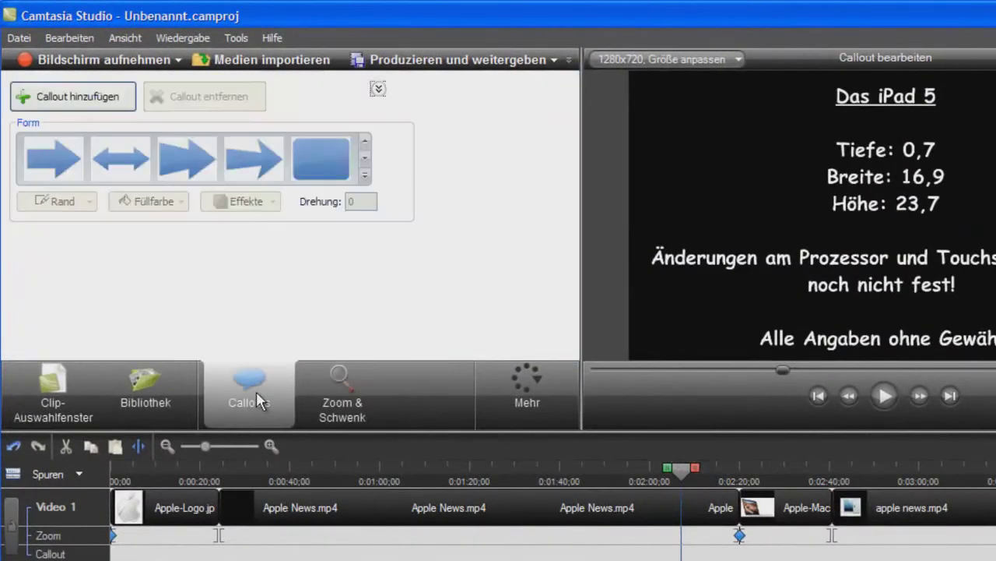
{"action": "left_click", "coordinate": [531, 404]}
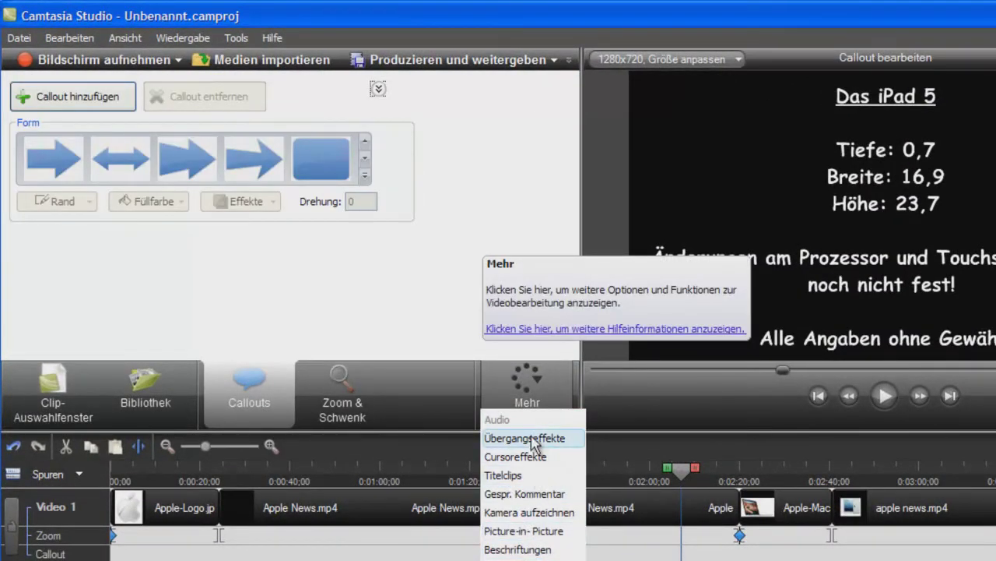
{"action": "left_click", "coordinate": [250, 407]}
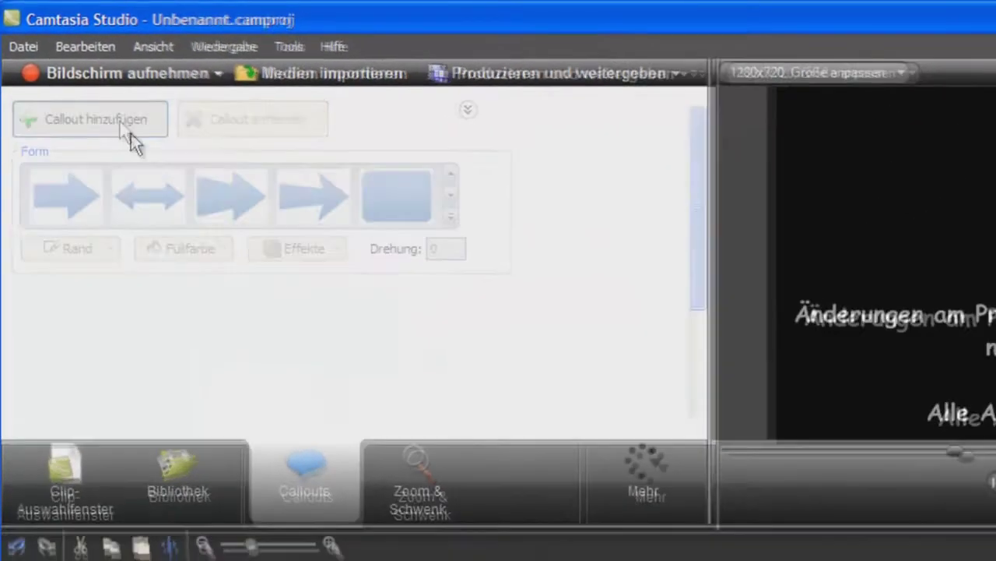
{"action": "left_click", "coordinate": [122, 125]}
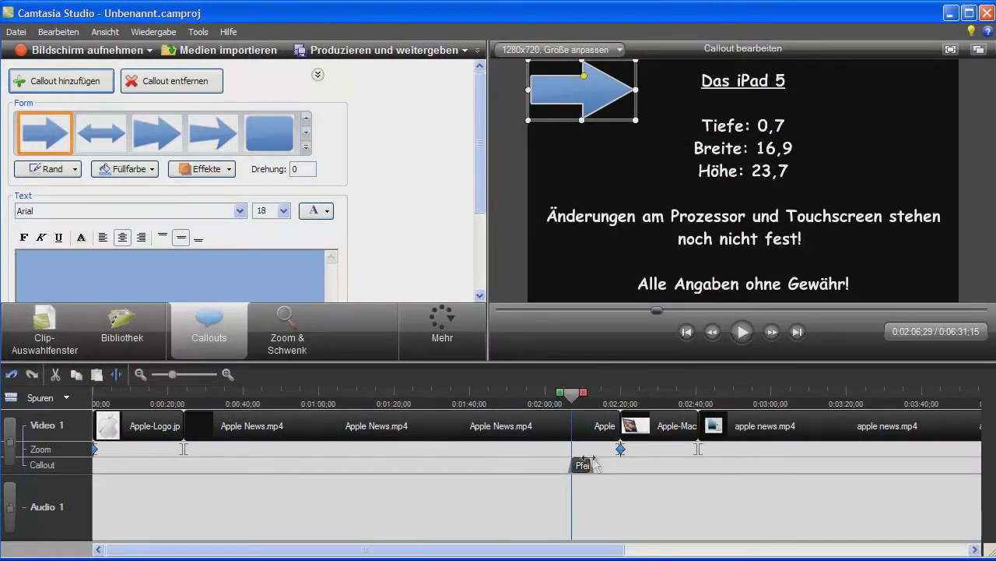
{"action": "left_click_drag", "start_coordinate": [586, 466], "coordinate": [610, 467]}
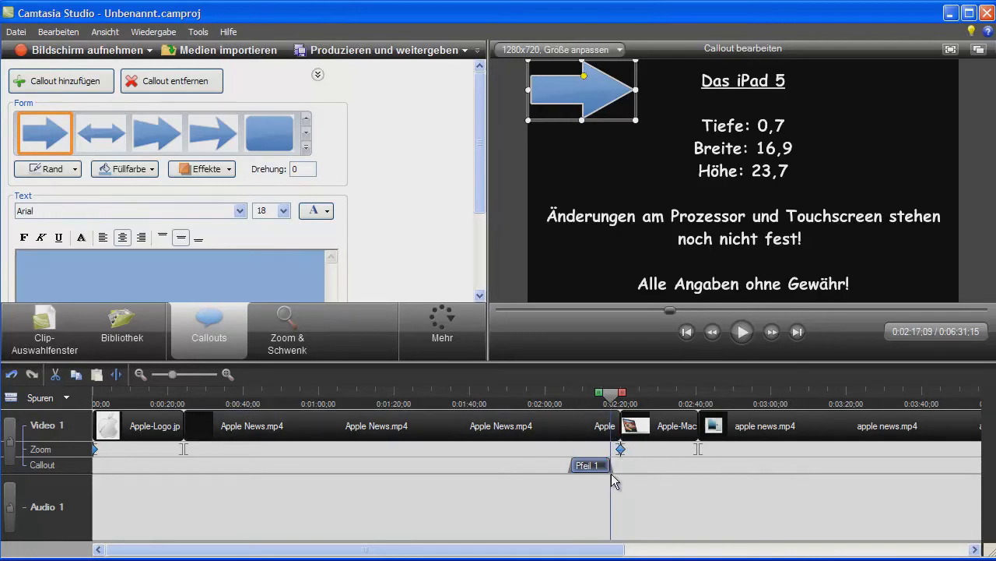
{"action": "left_click", "coordinate": [603, 498]}
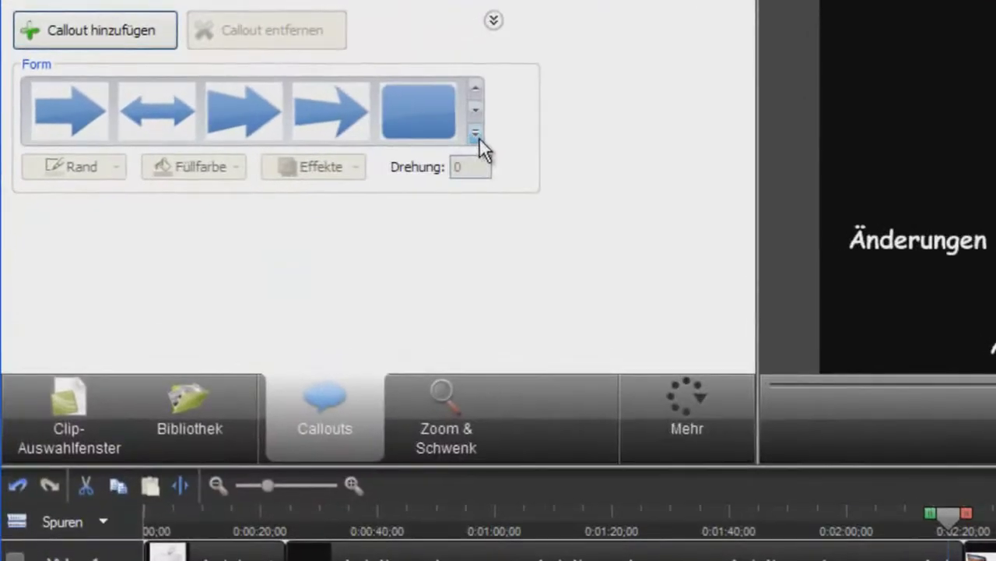
Insert a text callout without a shape at 0:02:17;09 from the Spezial callout group
{"action": "left_click", "coordinate": [476, 135]}
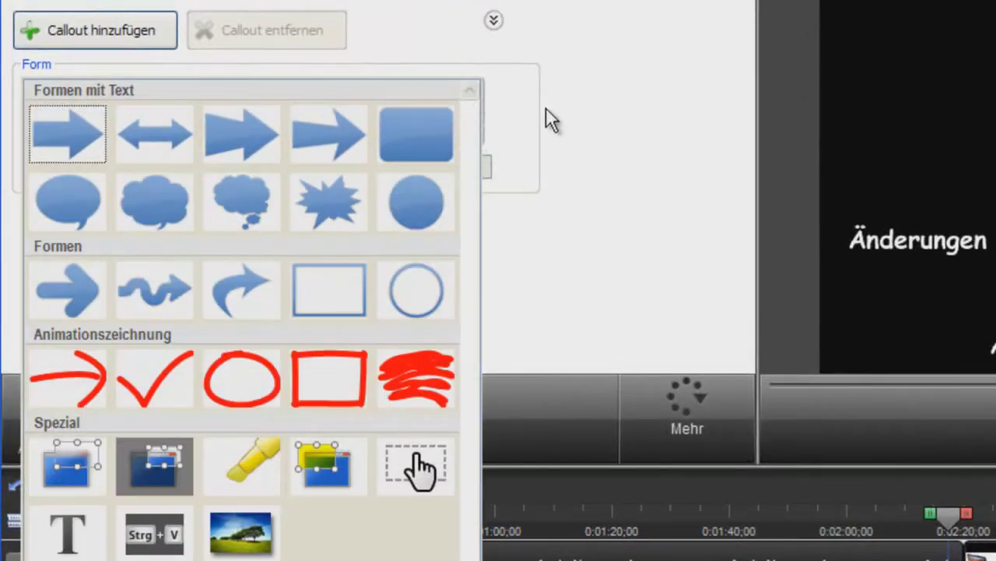
{"action": "left_click", "coordinate": [499, 140]}
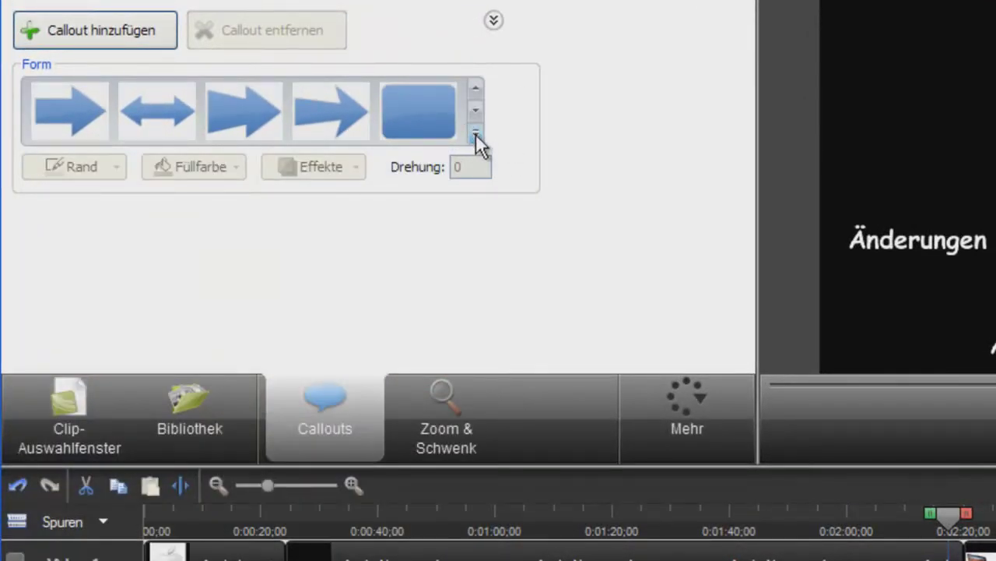
{"action": "left_click", "coordinate": [476, 134]}
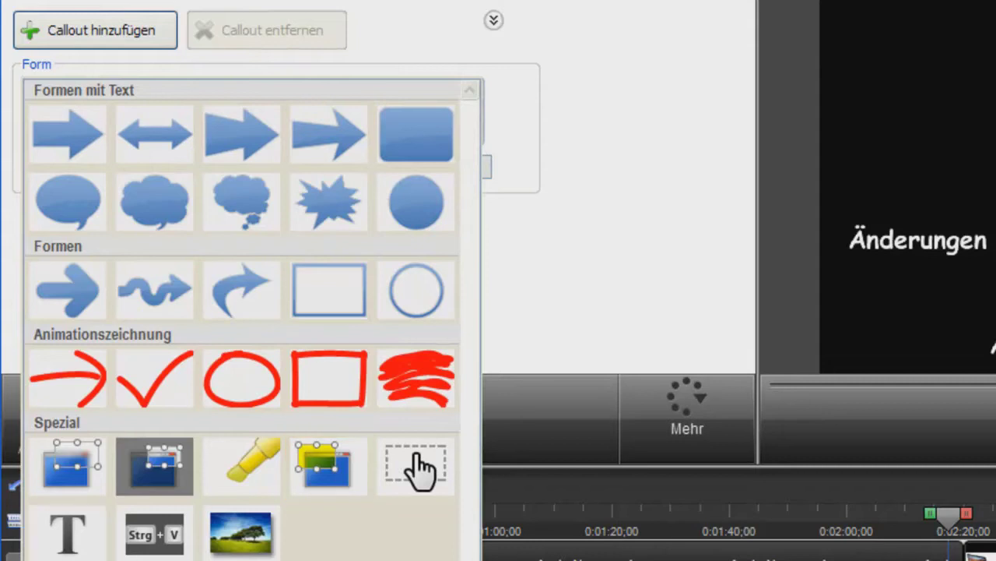
{"action": "left_click", "coordinate": [68, 537]}
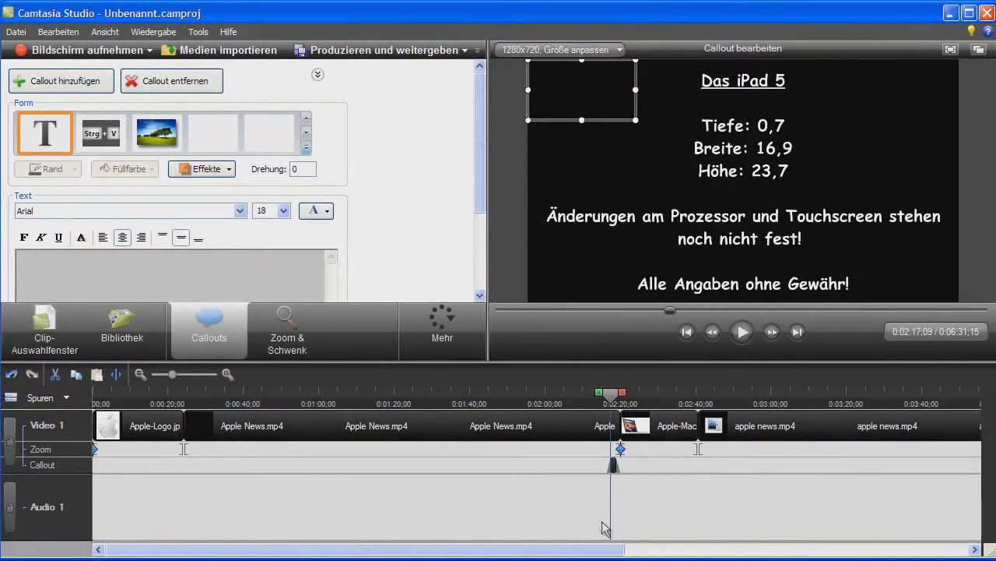
Extend the beginning of the text callout back to about 0:02:14;04 on the Callout track
{"action": "left_click_drag", "start_coordinate": [172, 378], "coordinate": [200, 376]}
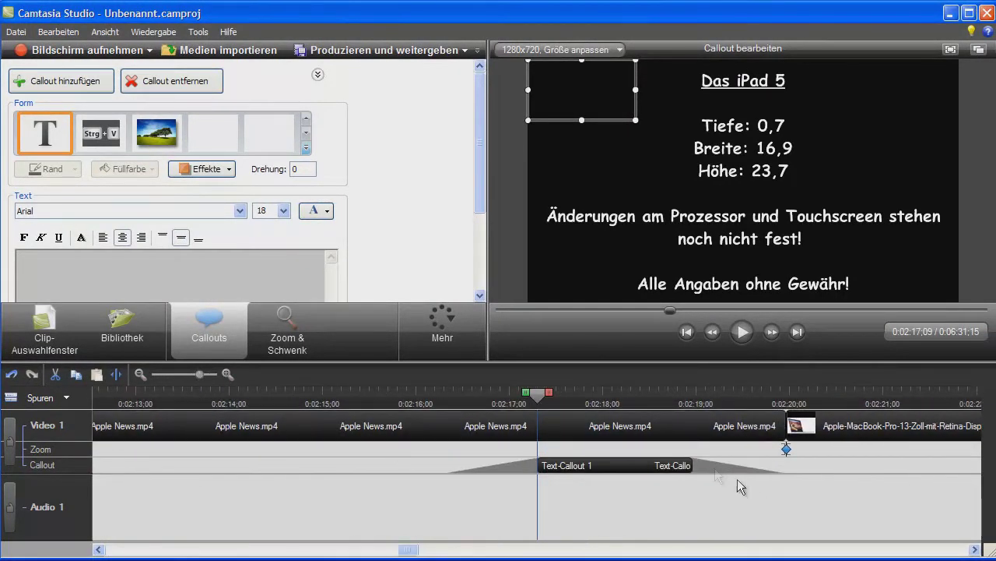
{"action": "left_click", "coordinate": [692, 466]}
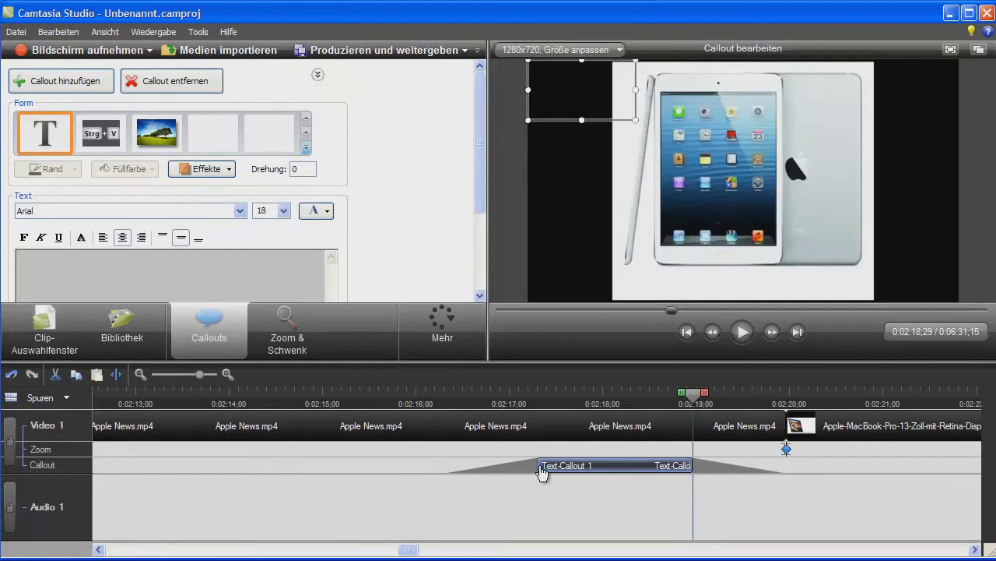
{"action": "left_click_drag", "start_coordinate": [538, 466], "coordinate": [242, 467]}
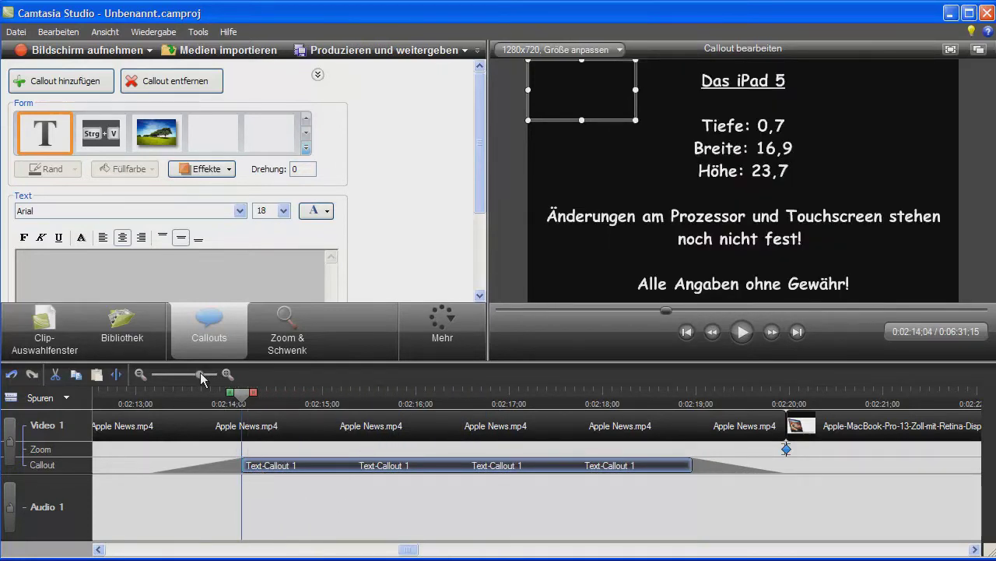
{"action": "left_click_drag", "start_coordinate": [201, 377], "coordinate": [192, 380]}
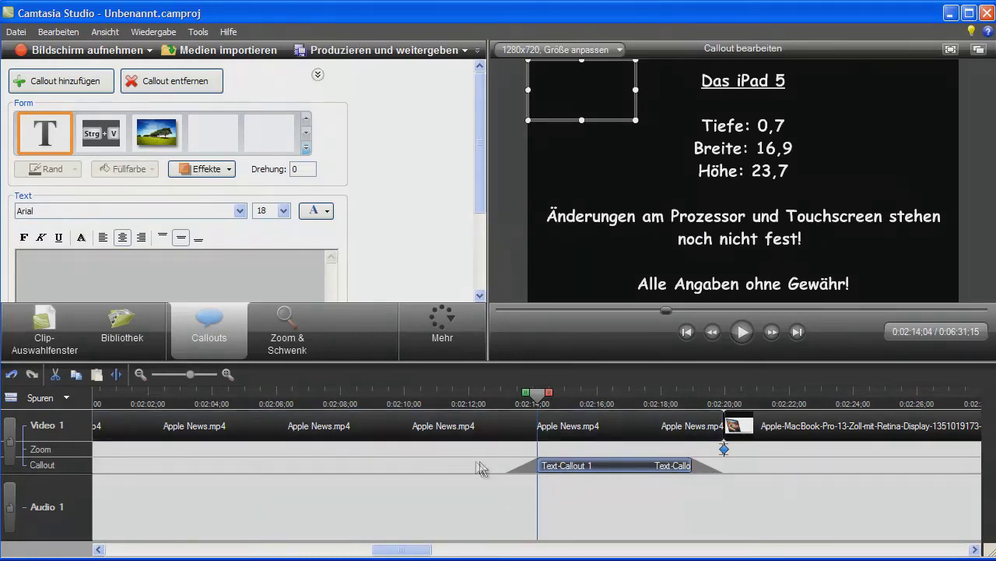
Enter "Hallo" as the text of the callout
{"action": "left_click_drag", "start_coordinate": [534, 399], "coordinate": [507, 397]}
{"action": "left_click", "coordinate": [633, 465]}
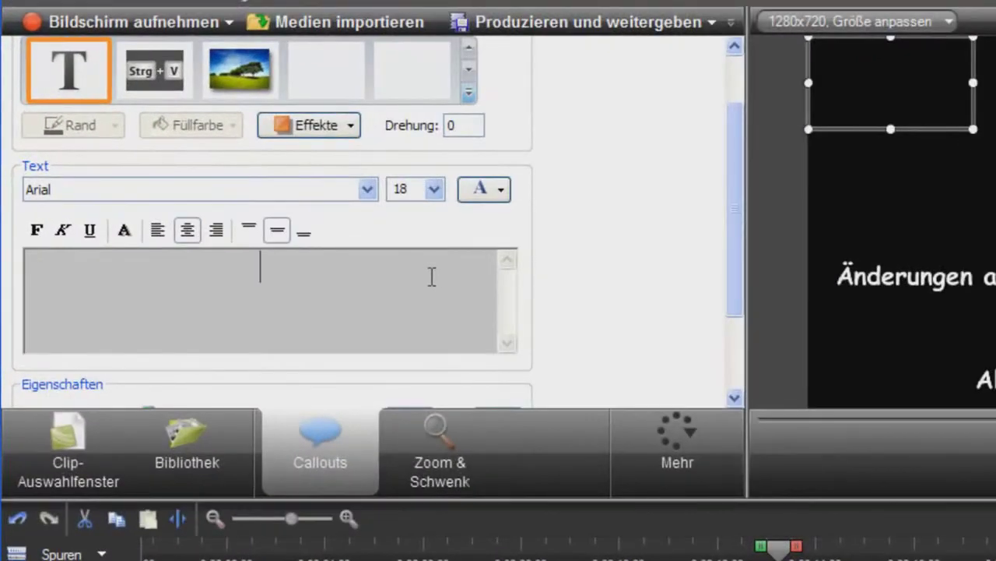
{"action": "type", "text": "Hallo"}
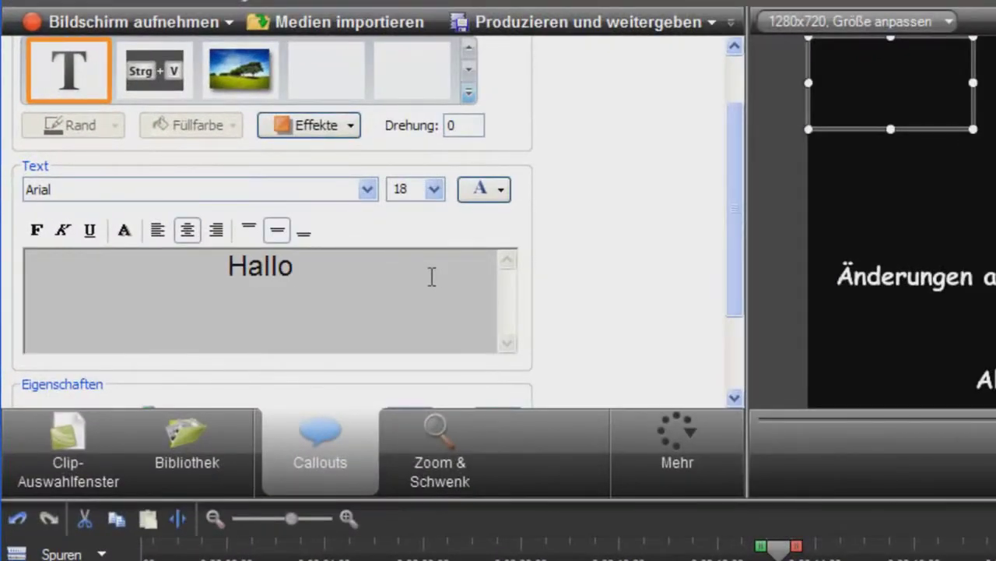
Colour the Hallo callout text red, set its font size to 48 and preview it over the video
{"action": "left_click_drag", "start_coordinate": [327, 304], "coordinate": [160, 283]}
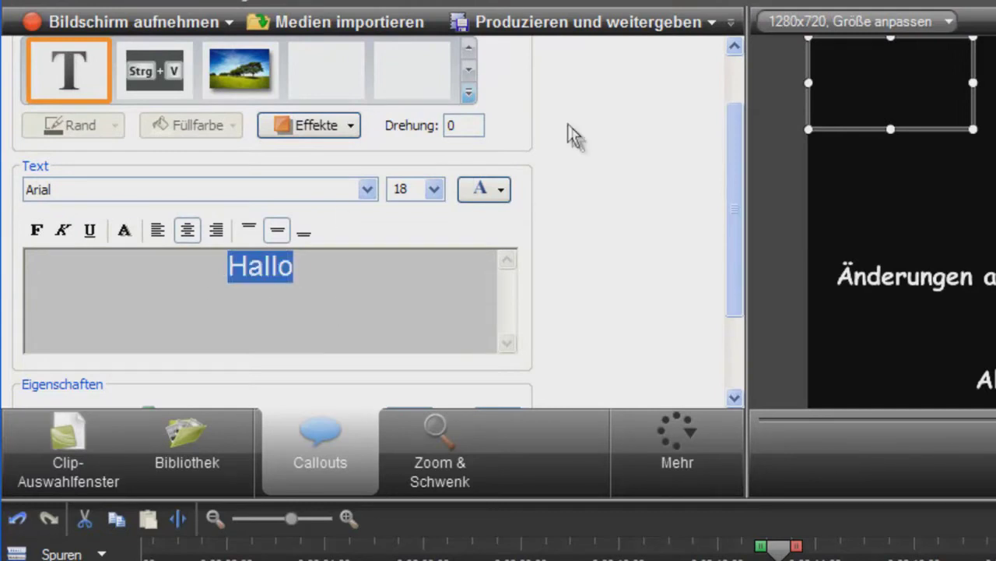
{"action": "left_click", "coordinate": [499, 195]}
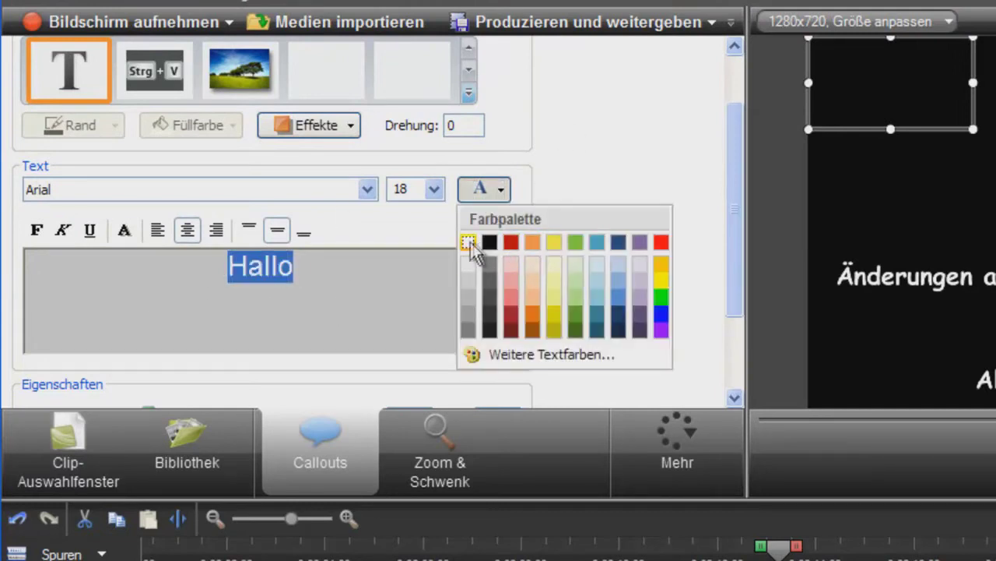
{"action": "left_click", "coordinate": [509, 242]}
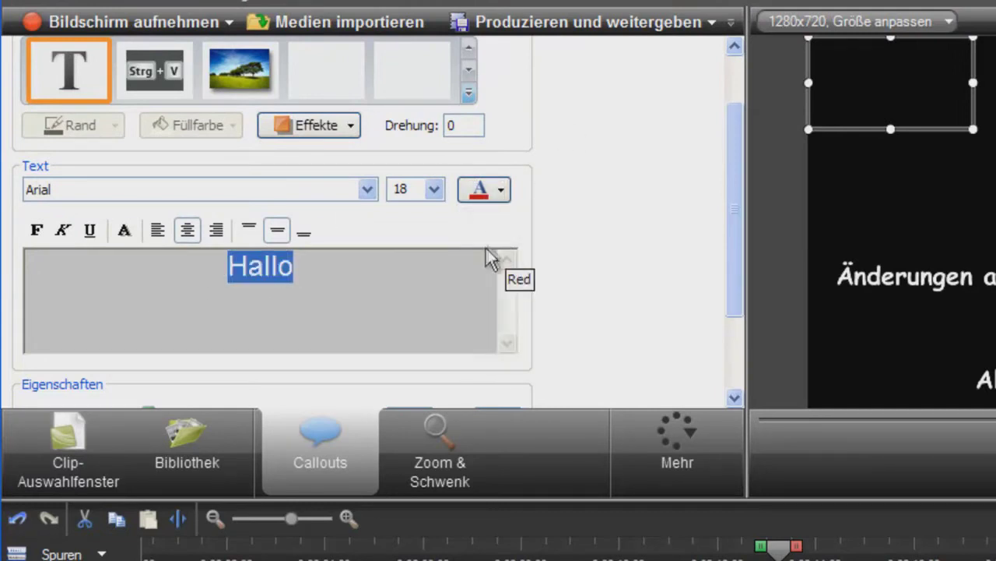
{"action": "left_click", "coordinate": [434, 189]}
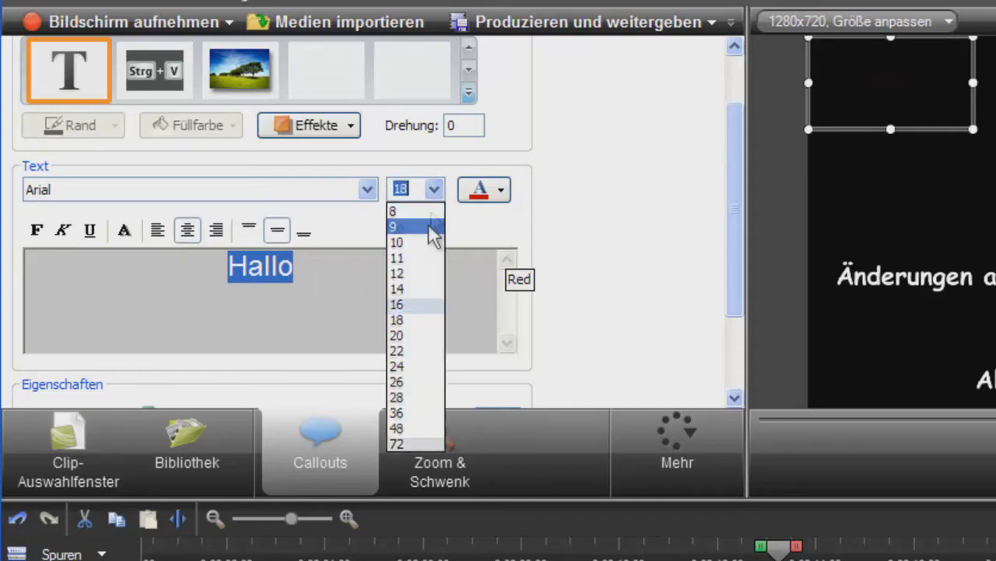
{"action": "left_click", "coordinate": [415, 429]}
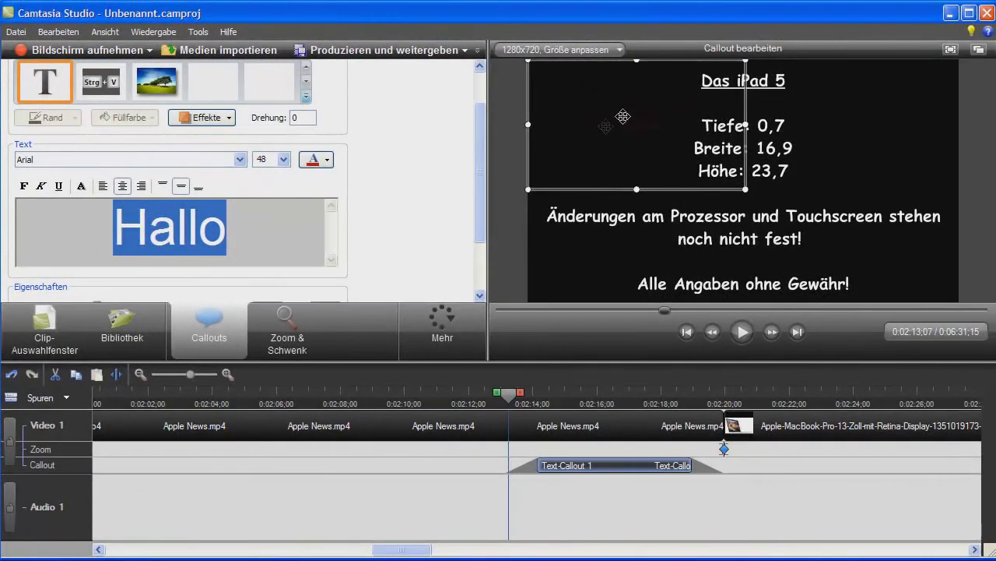
{"action": "left_click_drag", "start_coordinate": [508, 394], "coordinate": [554, 415]}
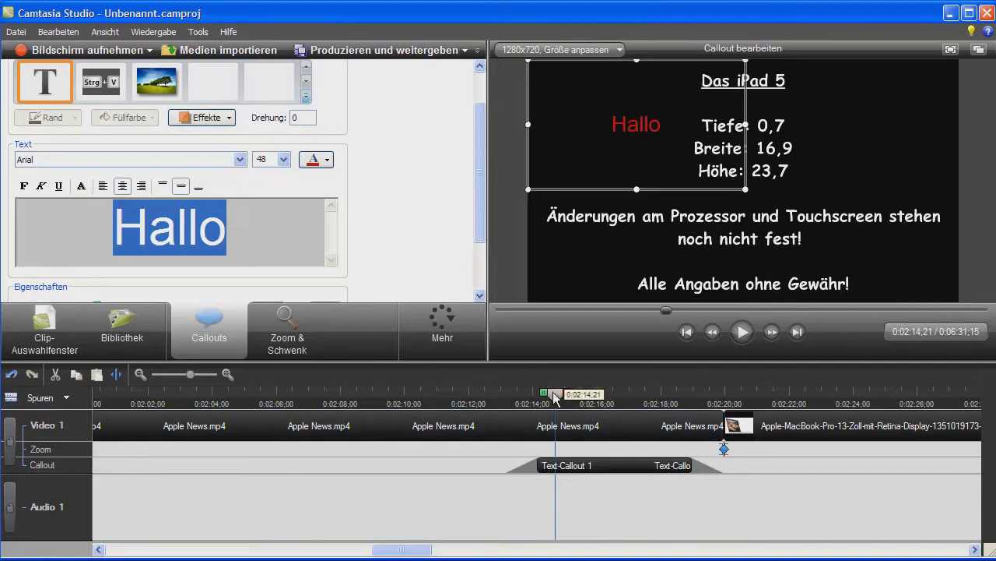
{"action": "left_click_drag", "start_coordinate": [555, 399], "coordinate": [501, 400]}
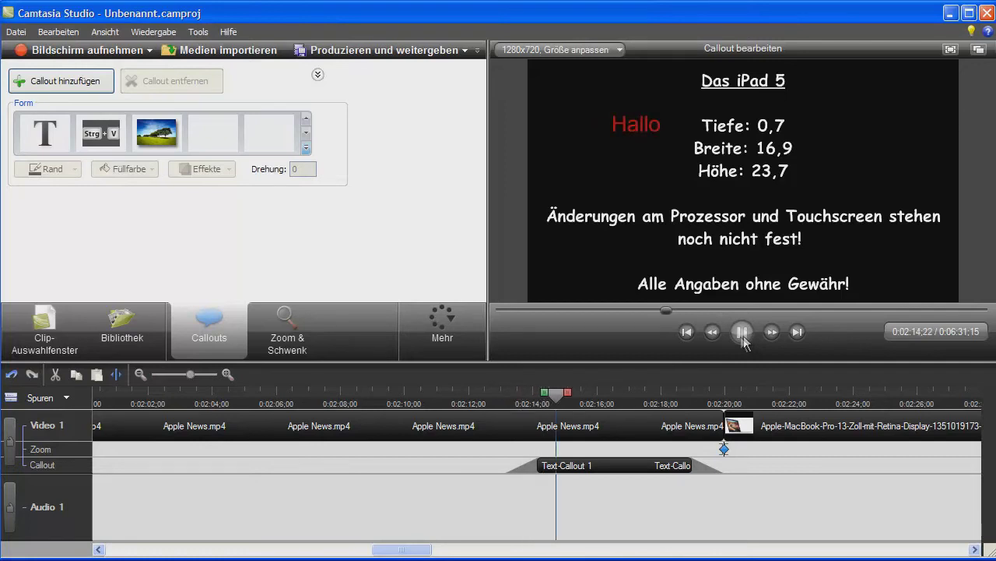
Set the Hallo callout's fade-in to 0.30 s and its fade-out to 0.20 s
{"action": "left_click", "coordinate": [561, 467]}
{"action": "left_click_drag", "start_coordinate": [484, 211], "coordinate": [482, 260]}
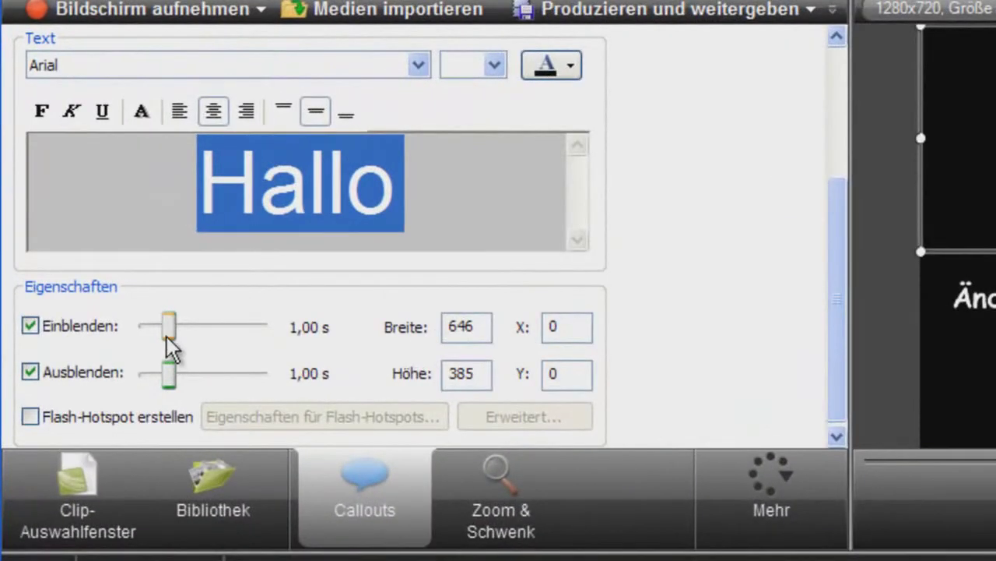
{"action": "left_click_drag", "start_coordinate": [167, 335], "coordinate": [150, 336]}
{"action": "left_click_drag", "start_coordinate": [169, 376], "coordinate": [154, 390]}
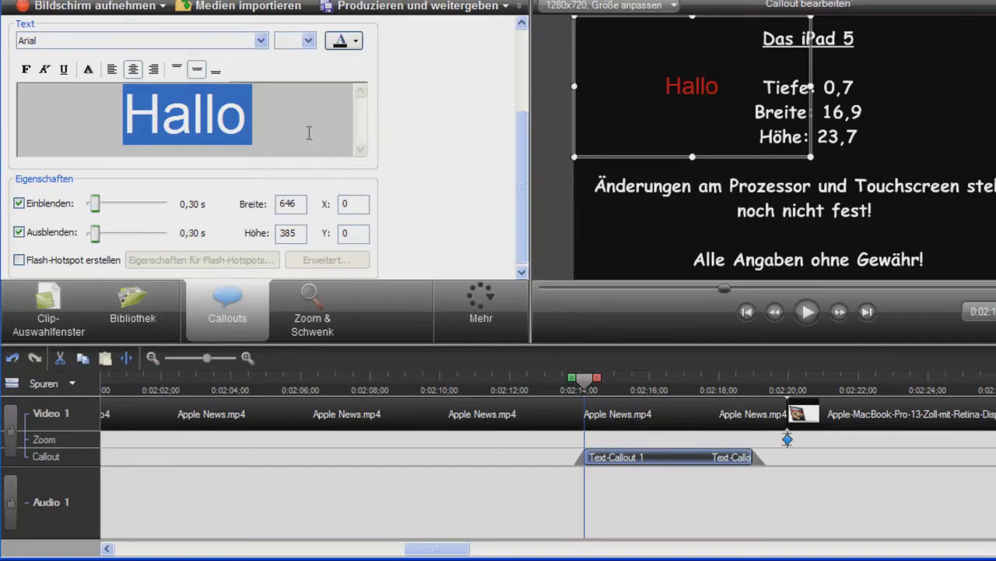
Align the Hallo text to the right inside its callout
{"action": "left_click", "coordinate": [153, 47]}
{"action": "left_click", "coordinate": [144, 62]}
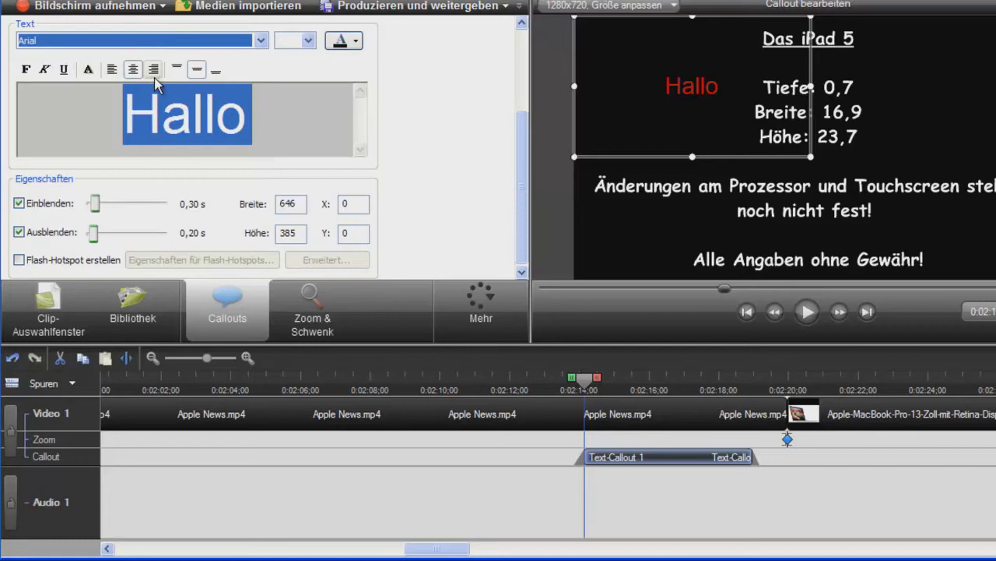
{"action": "left_click", "coordinate": [112, 70]}
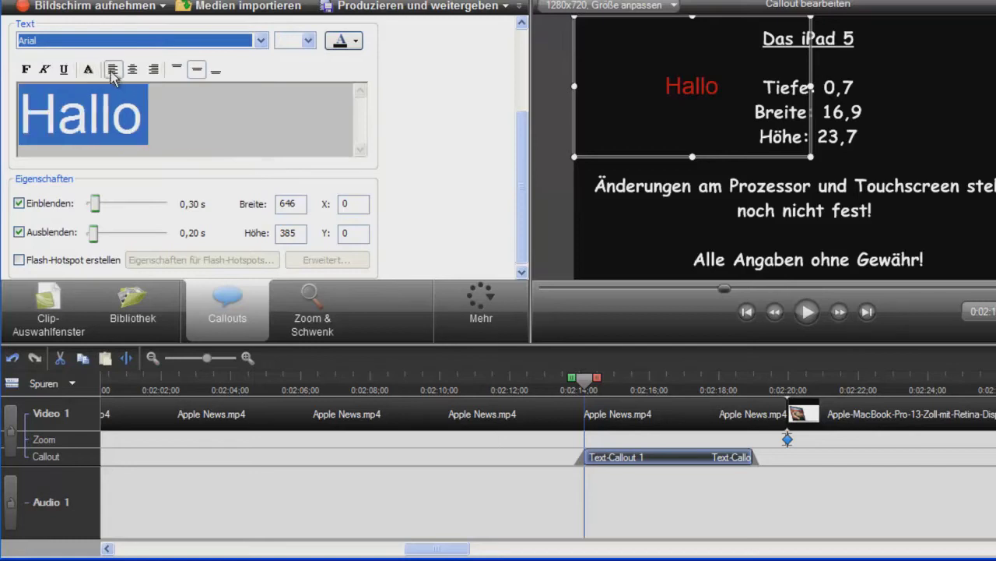
{"action": "left_click", "coordinate": [154, 70]}
{"action": "left_click_drag", "start_coordinate": [520, 161], "coordinate": [524, 62]}
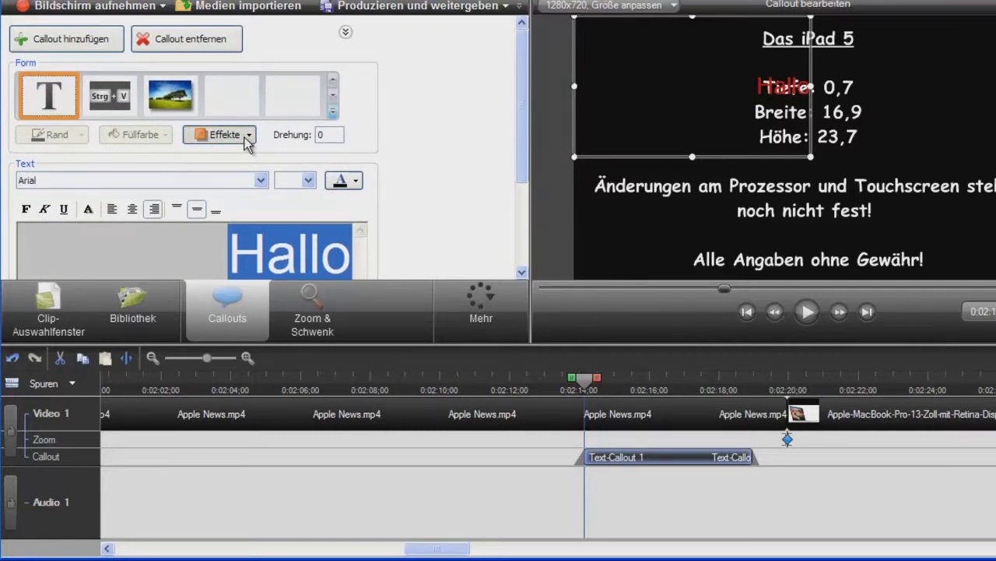
{"action": "left_click", "coordinate": [248, 134]}
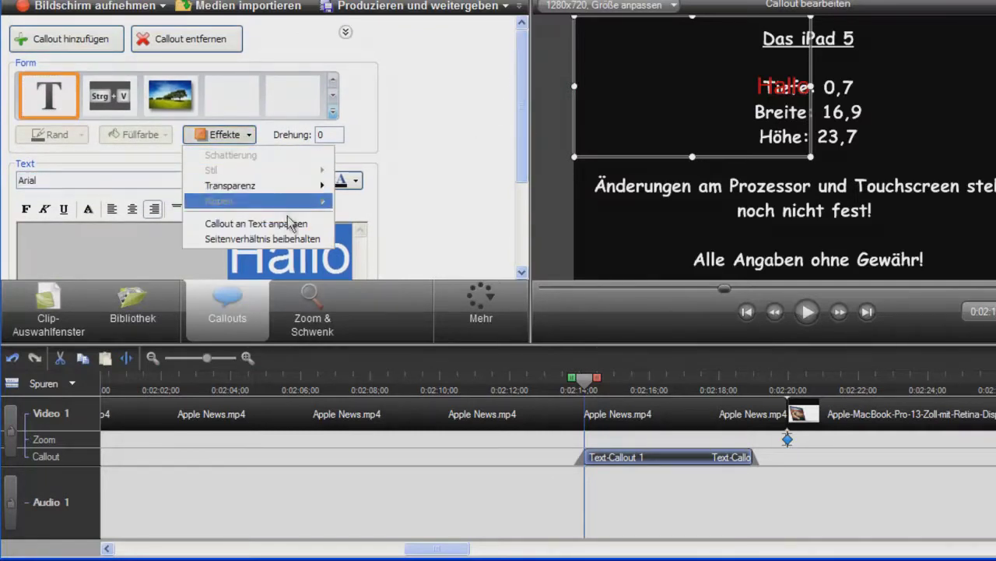
{"action": "left_click", "coordinate": [381, 134]}
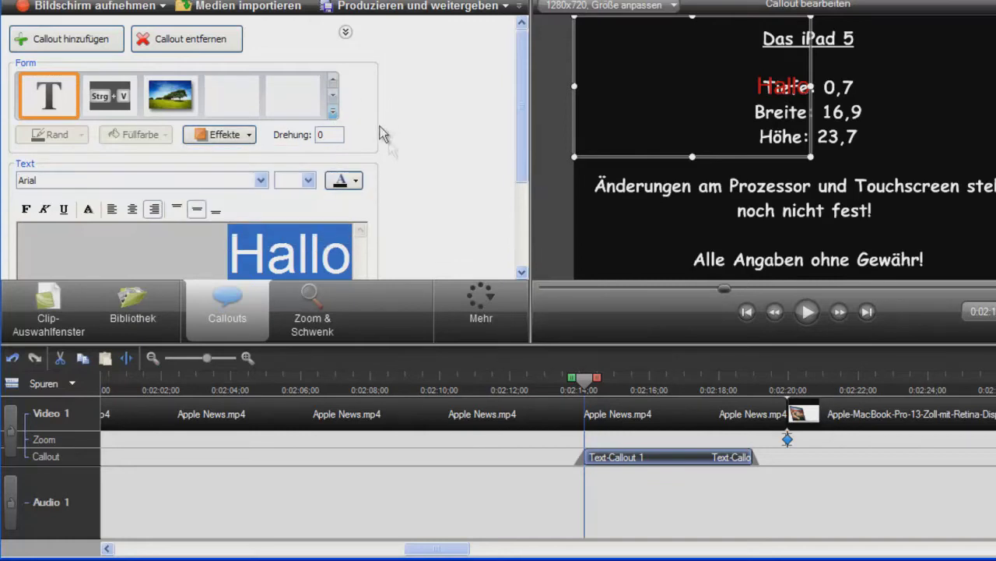
Add a yellow highlight callout at 0:02:12 and fit it tightly over the "Das iPad 5" heading
{"action": "left_click_drag", "start_coordinate": [580, 381], "coordinate": [506, 387]}
{"action": "left_click", "coordinate": [333, 112]}
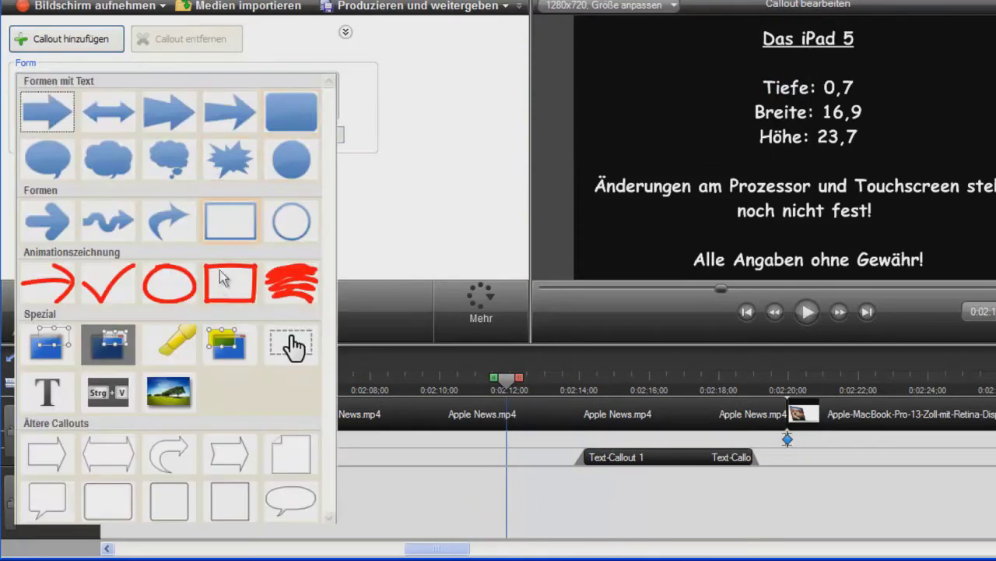
{"action": "left_click", "coordinate": [171, 343]}
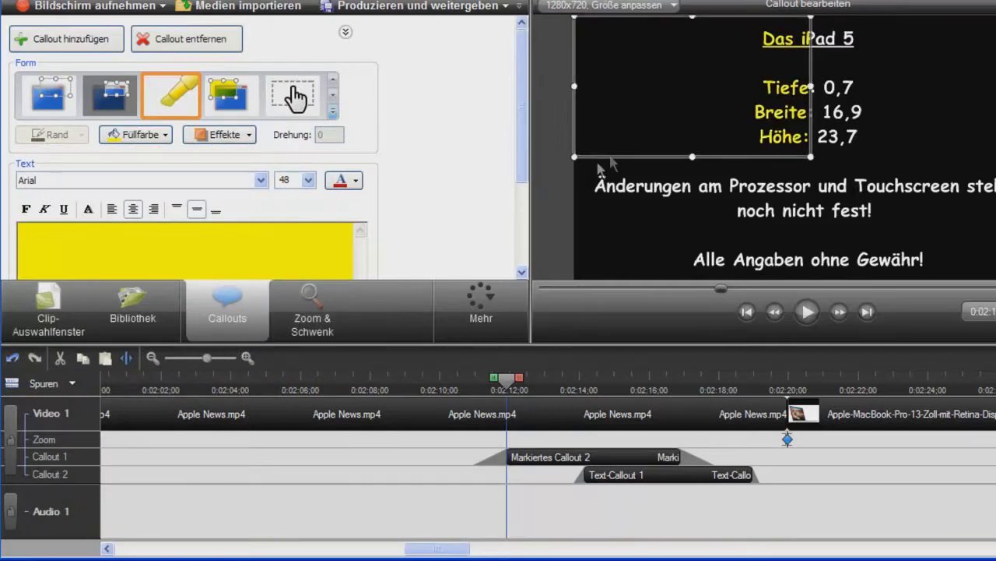
{"action": "left_click_drag", "start_coordinate": [803, 155], "coordinate": [860, 39]}
{"action": "left_click_drag", "start_coordinate": [808, 18], "coordinate": [810, 52]}
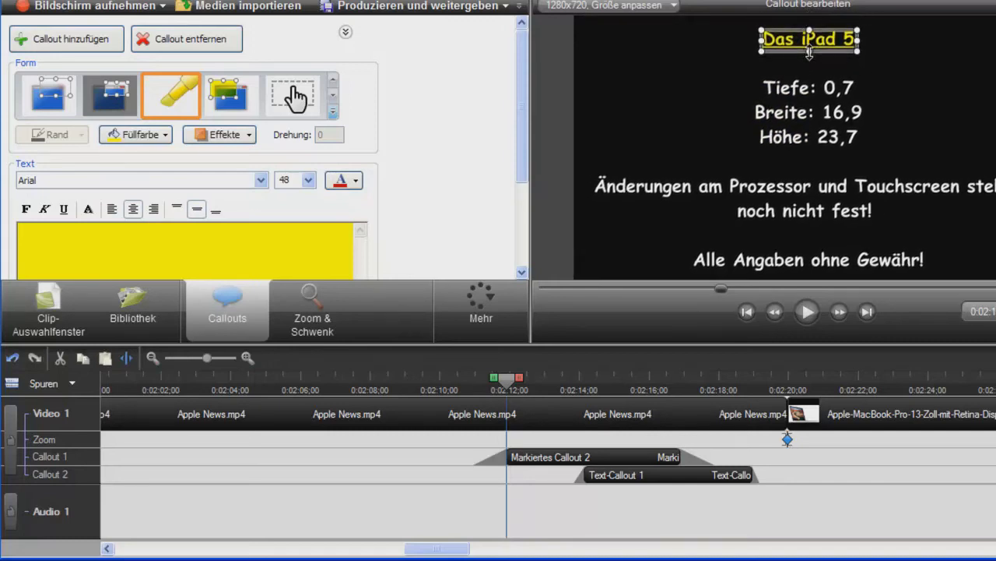
{"action": "left_click", "coordinate": [867, 68]}
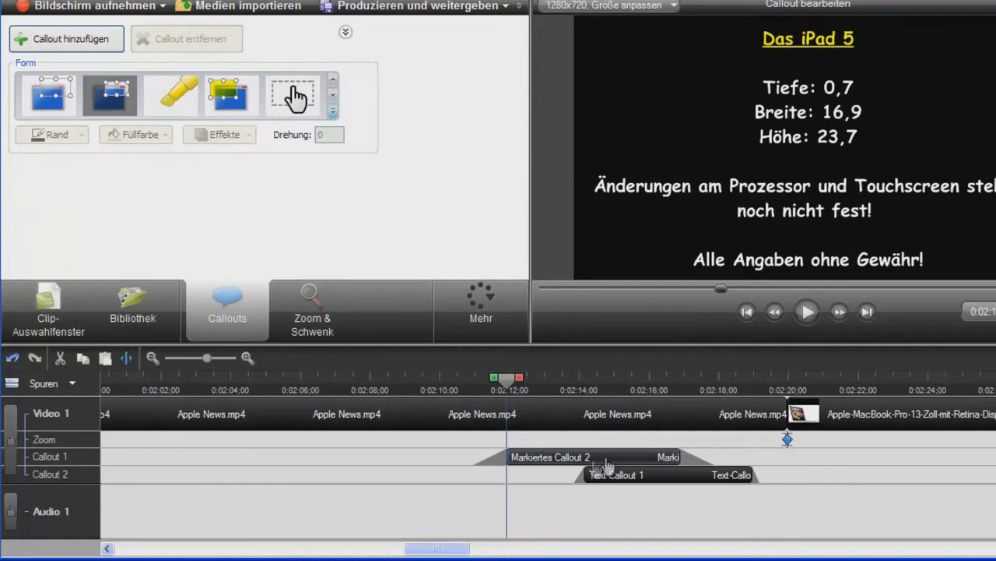
Move the Hallo text callout to start about one second earlier and set the highlight callout's fade-in and fade-out to 0.50 s
{"action": "left_click_drag", "start_coordinate": [627, 478], "coordinate": [607, 481]}
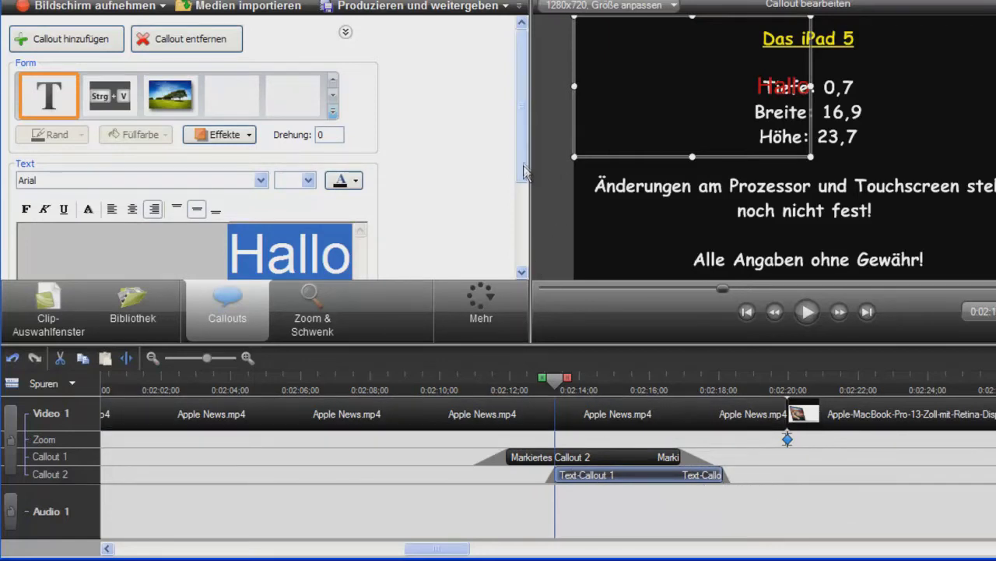
{"action": "scroll", "coordinate": [529, 159], "scroll_direction": "down", "scroll_amount": 3}
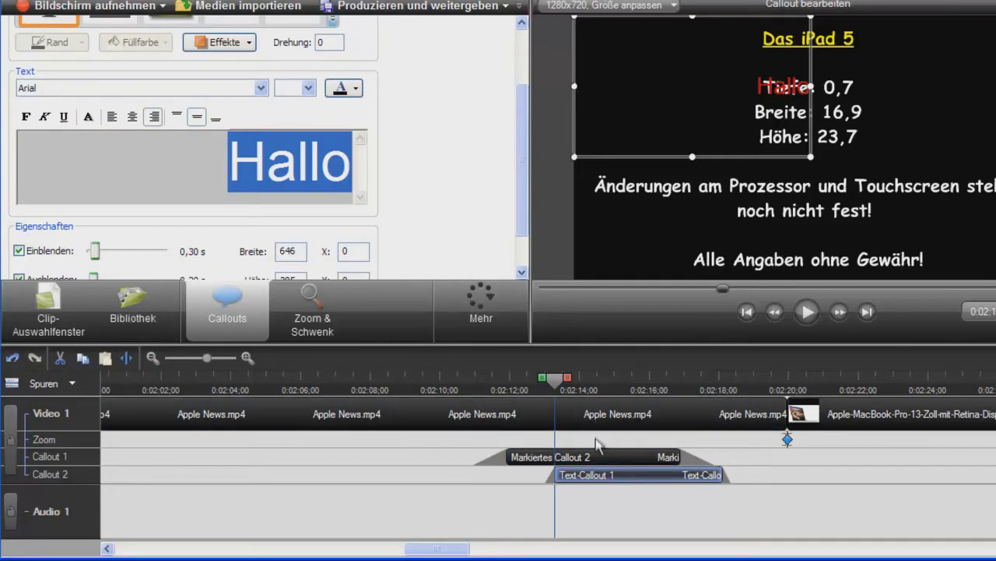
{"action": "left_click", "coordinate": [596, 456]}
{"action": "scroll", "coordinate": [526, 204], "scroll_direction": "down", "scroll_amount": 2}
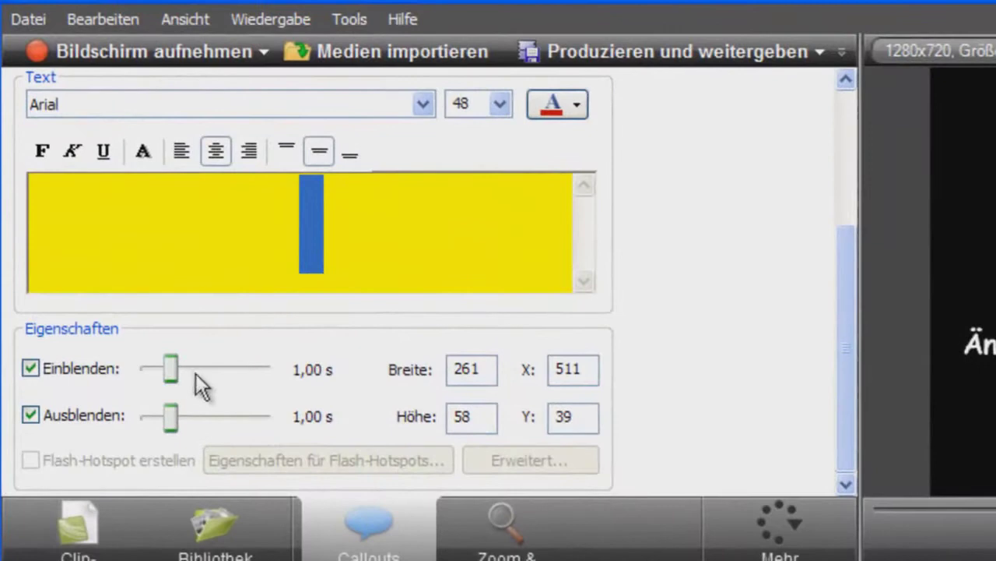
{"action": "left_click_drag", "start_coordinate": [172, 426], "coordinate": [161, 428]}
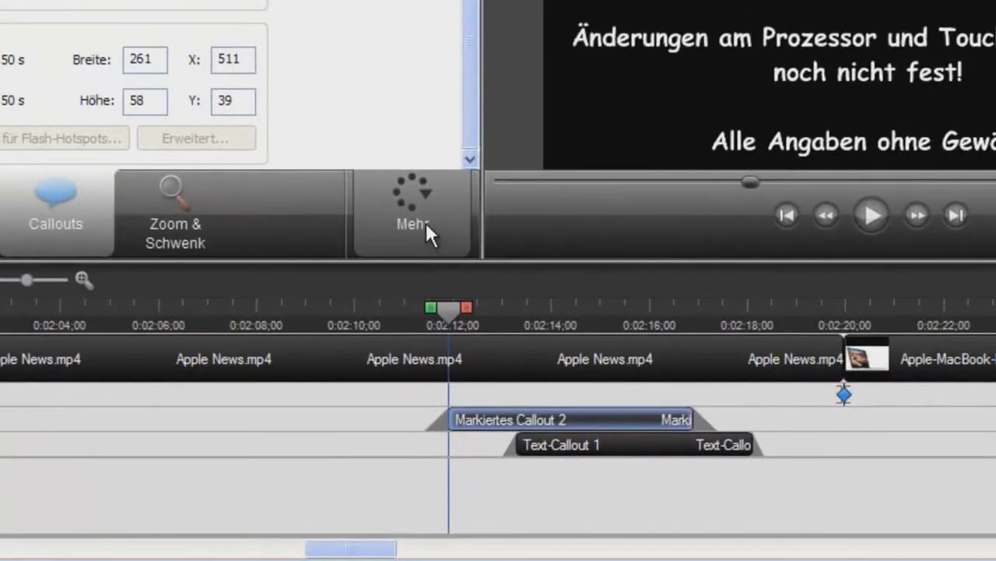
Place the playhead at about 0:02:05 in the Apple News clip and add a title clip to the project
{"action": "left_click", "coordinate": [436, 278]}
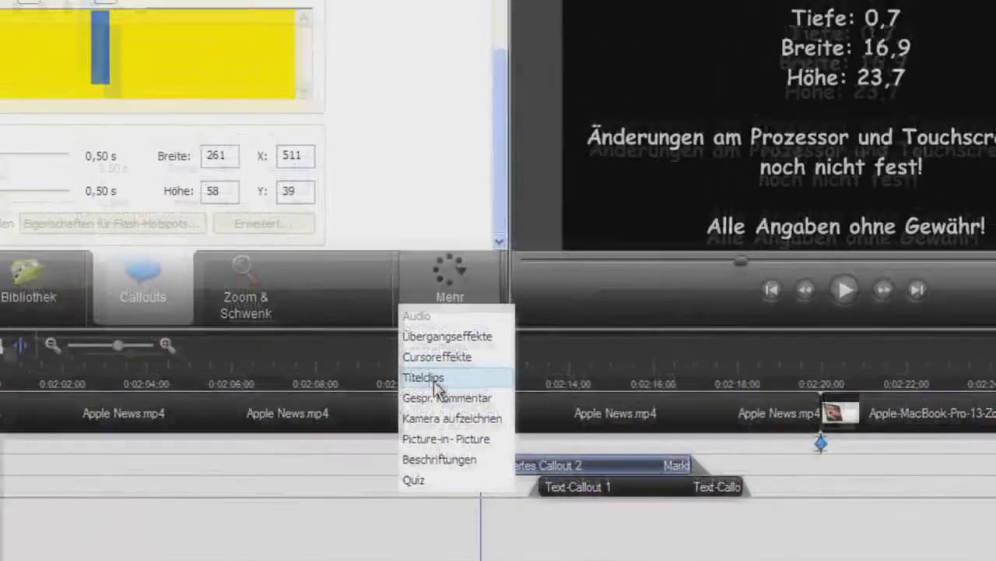
{"action": "left_click", "coordinate": [433, 380]}
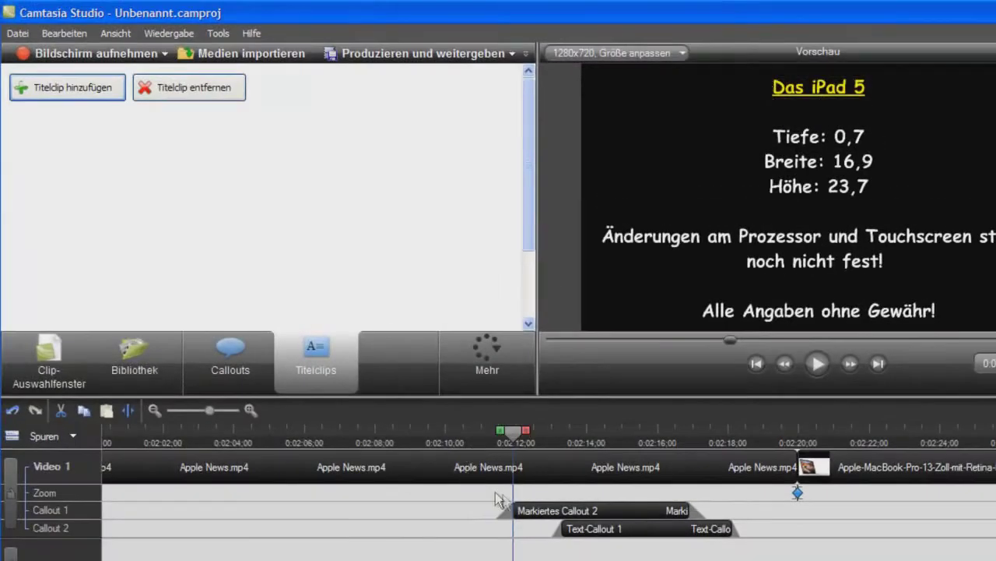
{"action": "left_click_drag", "start_coordinate": [513, 430], "coordinate": [273, 467]}
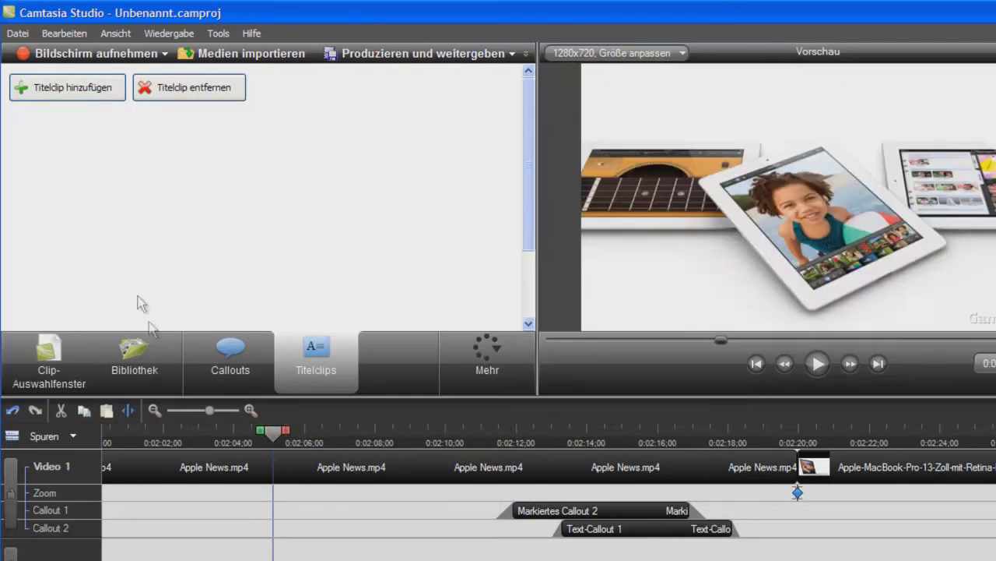
{"action": "left_click", "coordinate": [64, 92]}
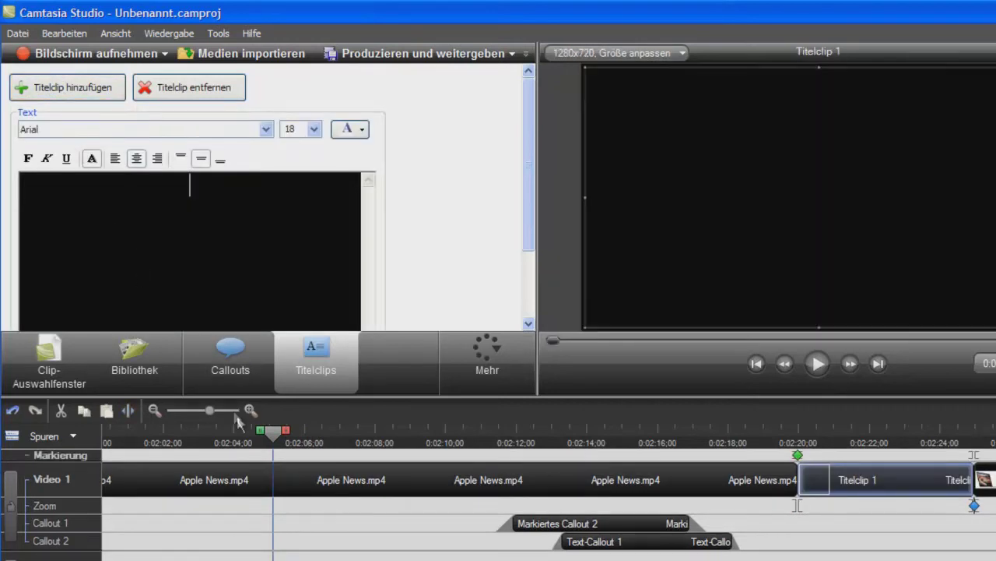
Open the new title clip from the timeline for editing and enter "sdkfjaksdföja" as its text
{"action": "left_click", "coordinate": [268, 432]}
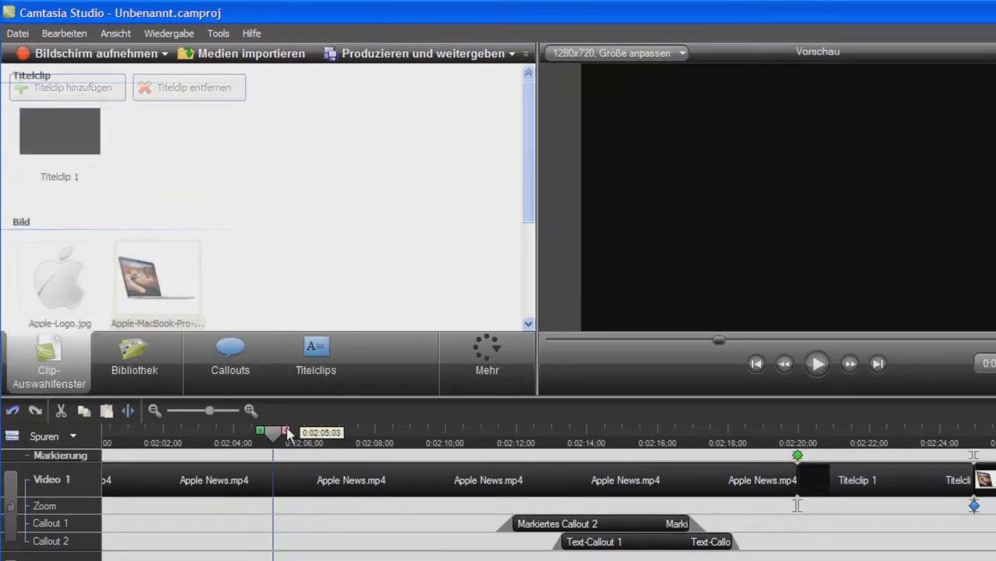
{"action": "left_click", "coordinate": [852, 481]}
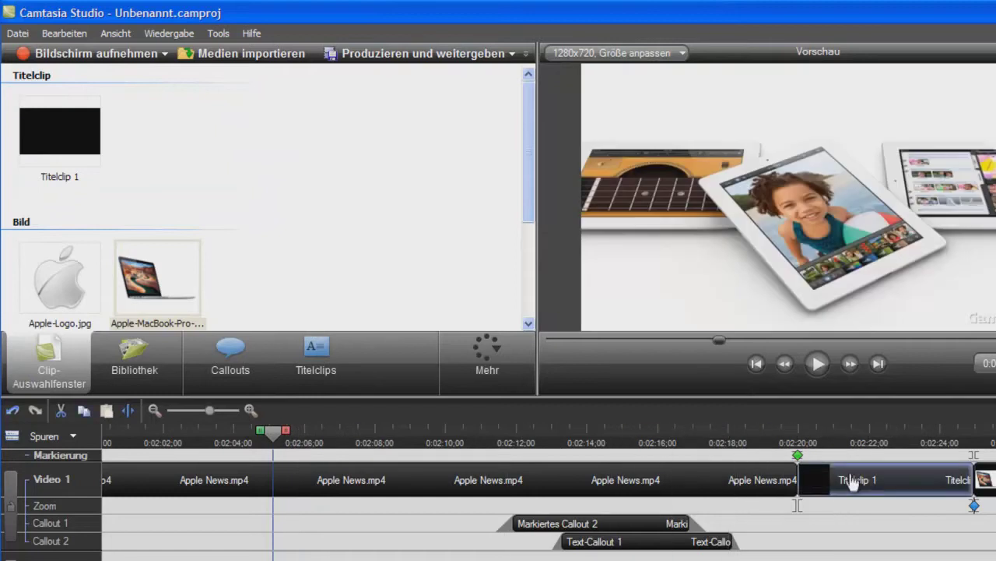
{"action": "double_click", "coordinate": [865, 482]}
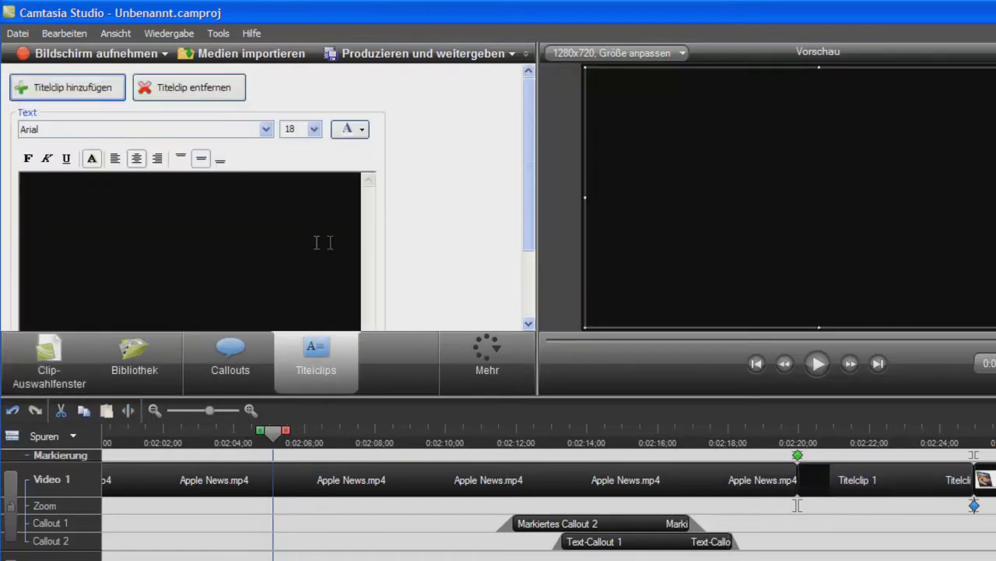
{"action": "type", "text": "fjaksdföja"}
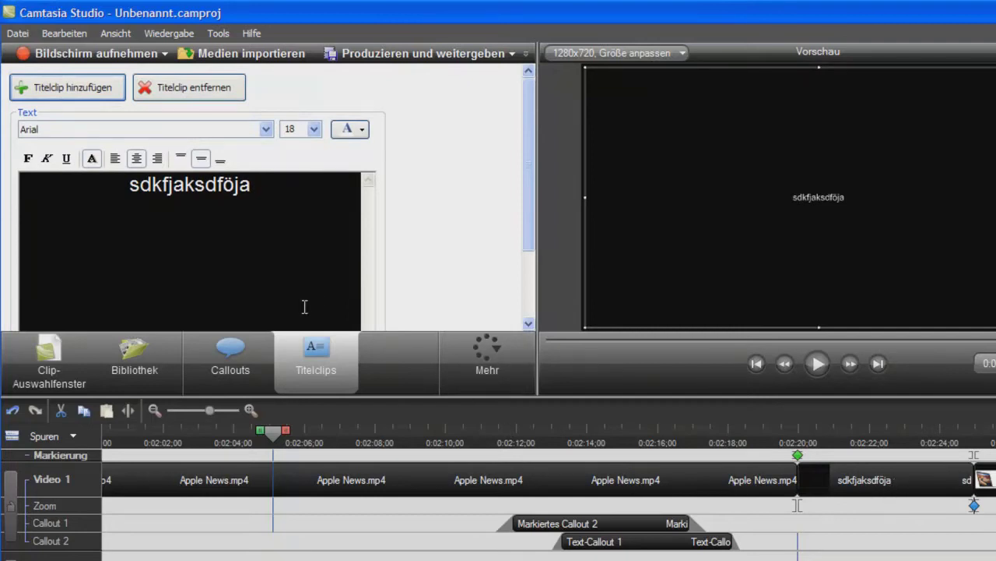
Import the Dubstep House Electro Mix 2012 audio file from the Test folder
{"action": "left_click", "coordinate": [276, 57]}
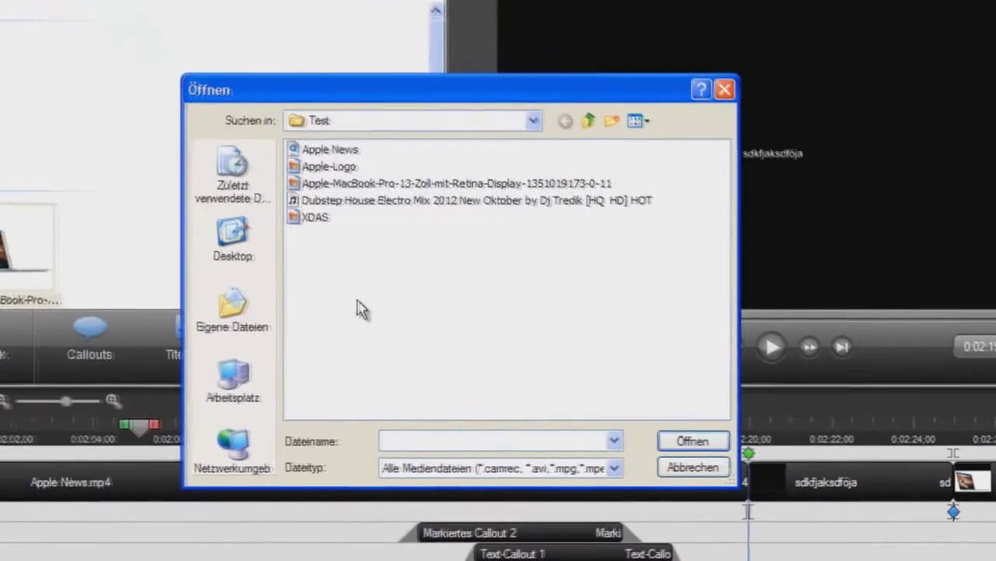
{"action": "left_click", "coordinate": [455, 200]}
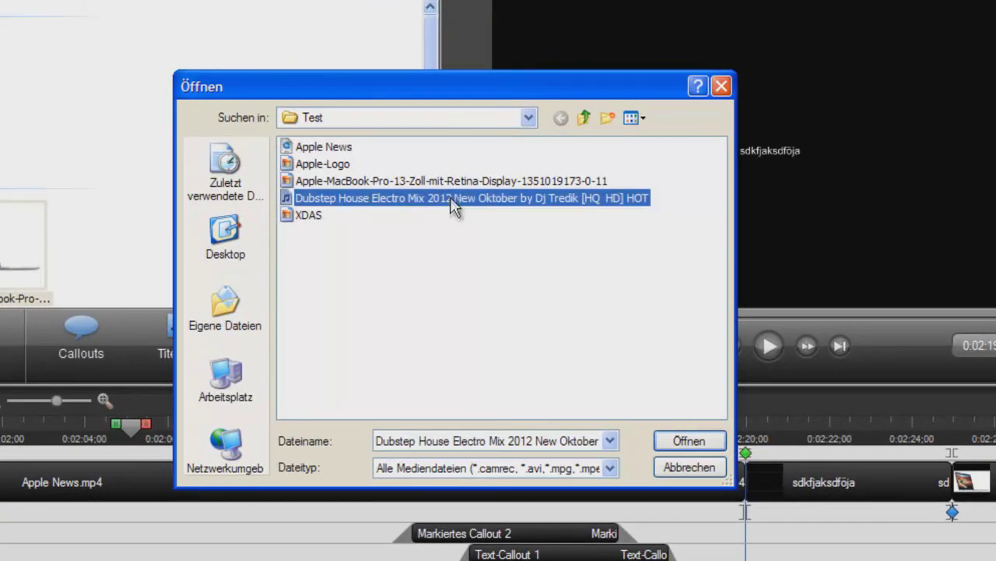
{"action": "left_click", "coordinate": [685, 440]}
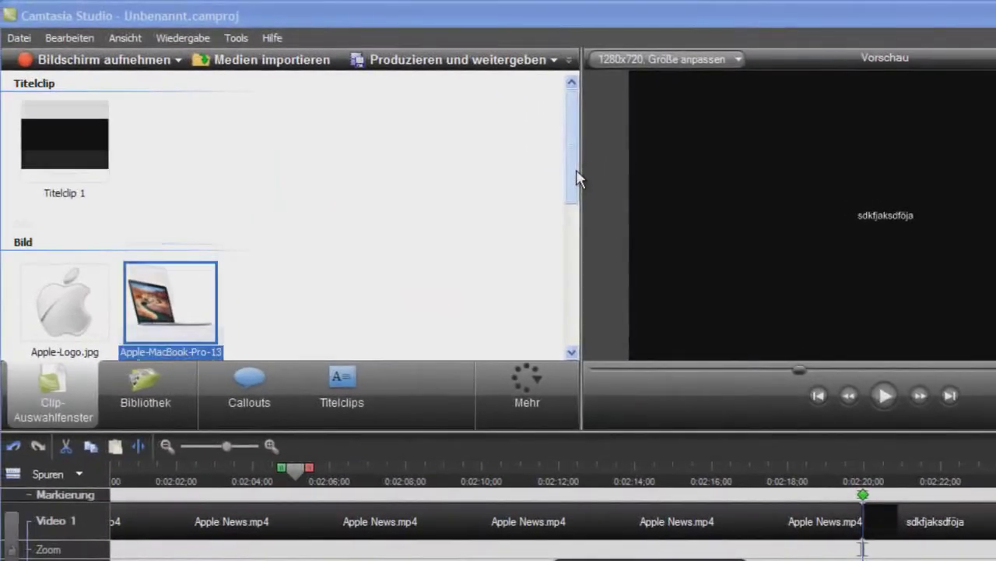
Place the imported Dubstep audio clip at the start of the Audio 1 track
{"action": "left_click_drag", "start_coordinate": [576, 179], "coordinate": [576, 223]}
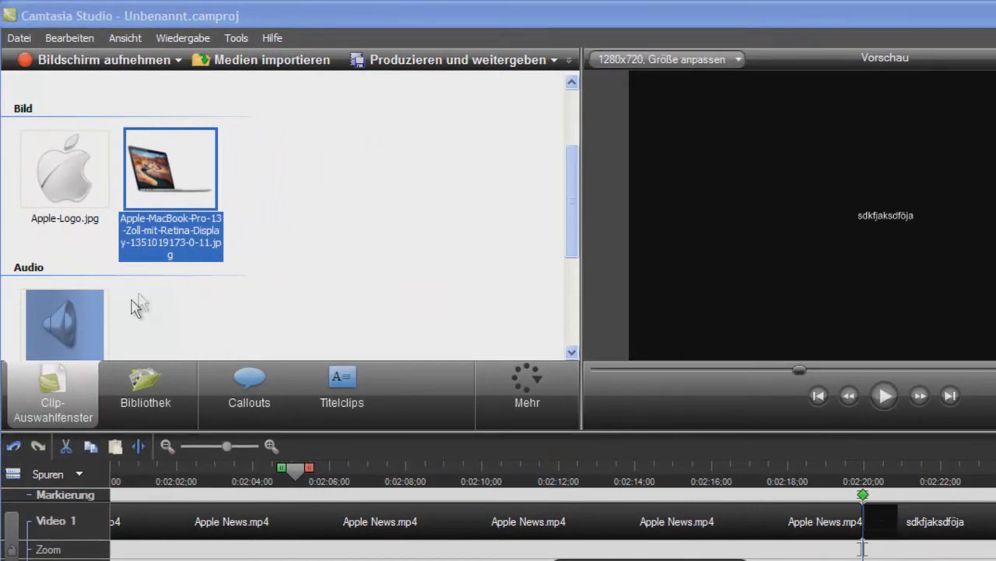
{"action": "left_click_drag", "start_coordinate": [569, 225], "coordinate": [569, 300]}
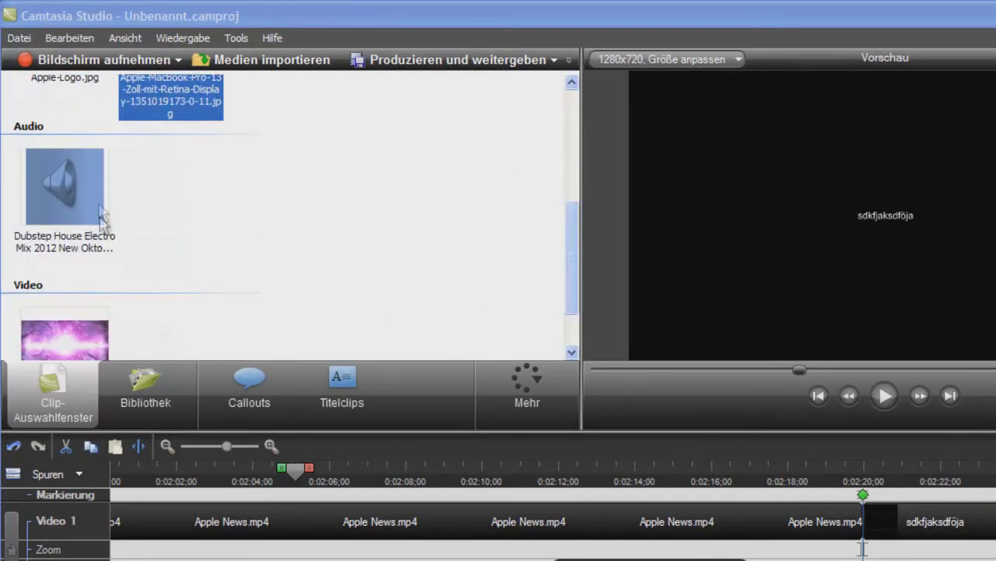
{"action": "left_click_drag", "start_coordinate": [73, 204], "coordinate": [109, 559]}
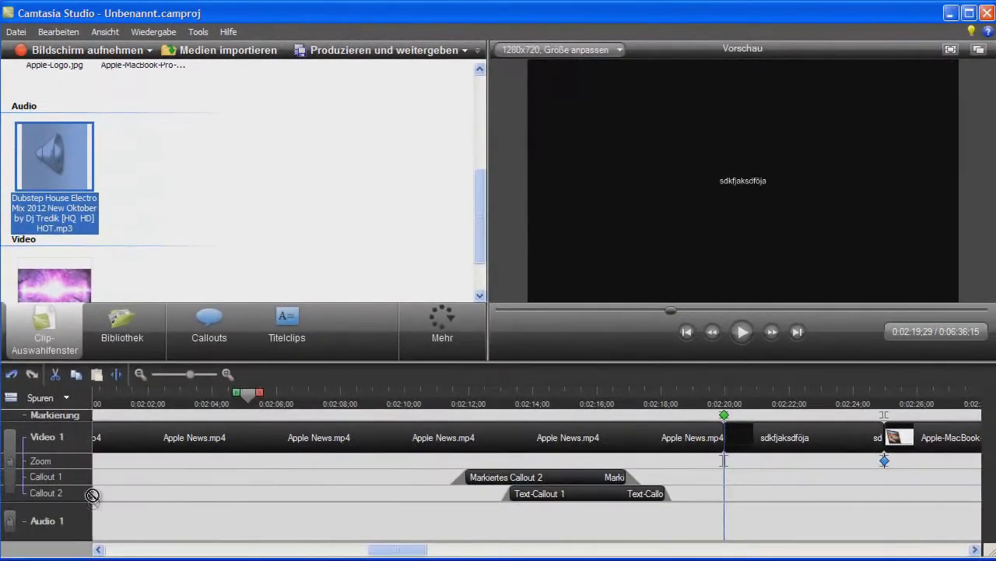
{"action": "left_click_drag", "start_coordinate": [92, 495], "coordinate": [91, 530]}
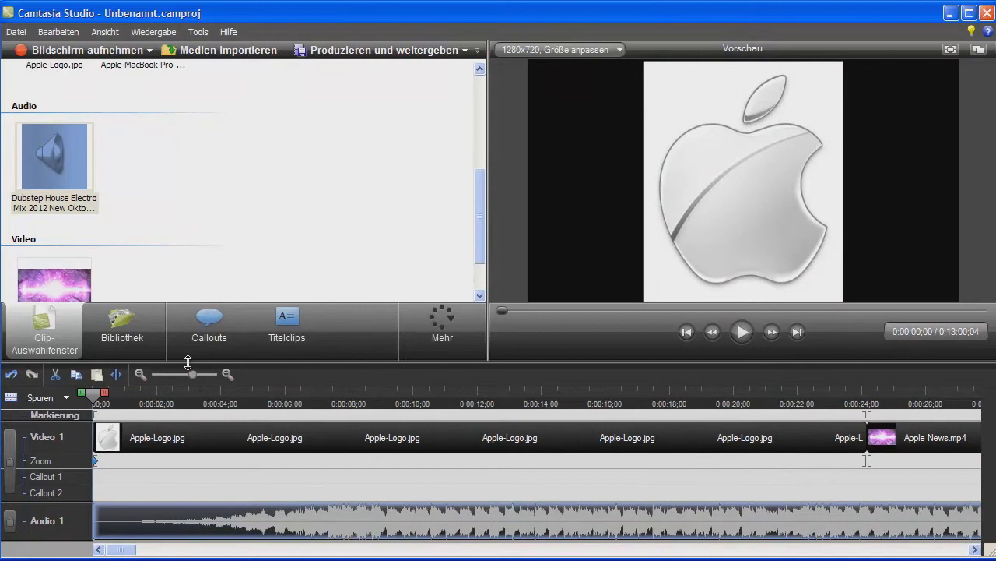
Adjust the music's volume on Audio 1, raising it to the maximum and lowering it again to slightly above the original level
{"action": "left_click_drag", "start_coordinate": [193, 374], "coordinate": [173, 379]}
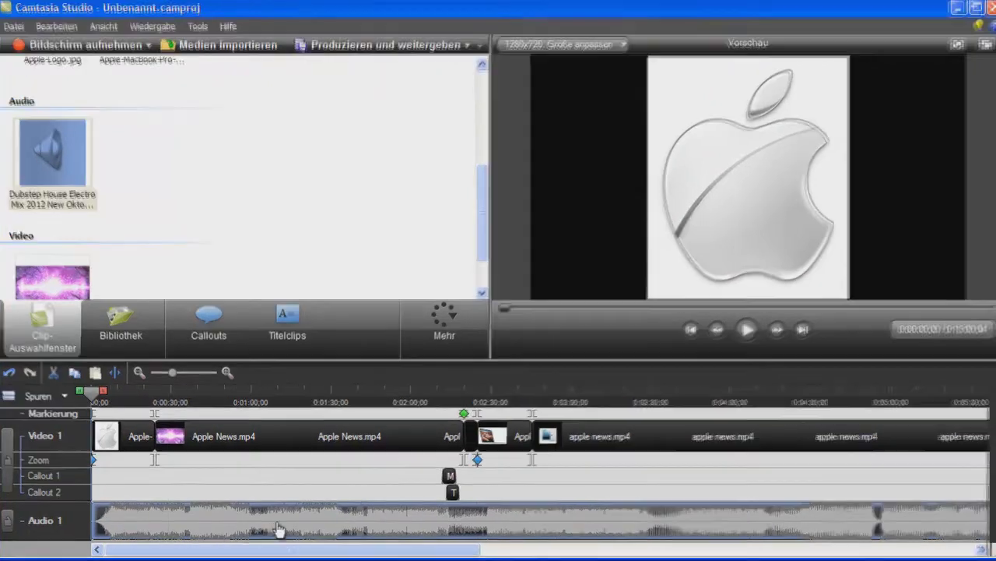
{"action": "double_click", "coordinate": [237, 534]}
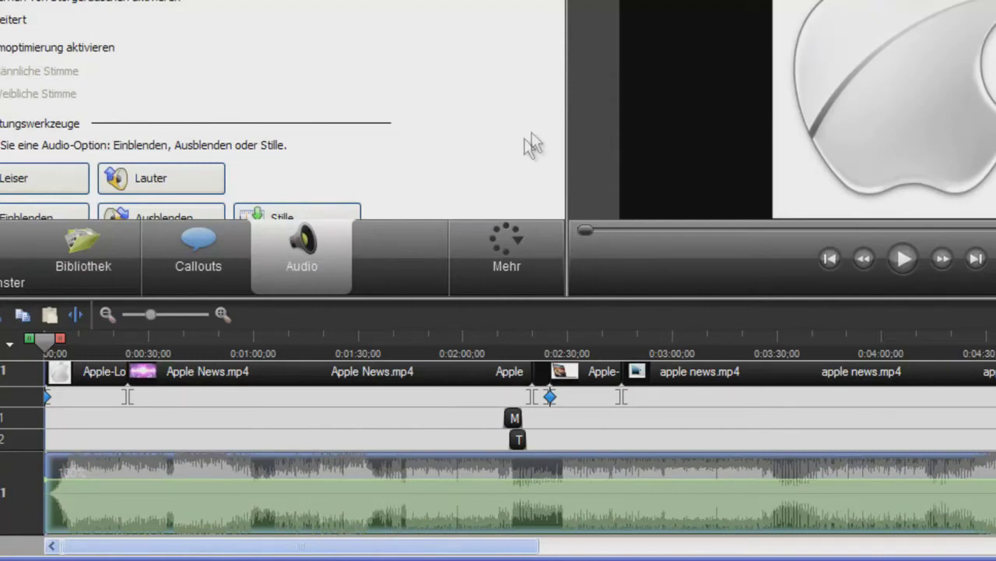
{"action": "mouse_move", "coordinate": [351, 483]}
{"action": "left_click_drag", "start_coordinate": [351, 483], "coordinate": [364, 444]}
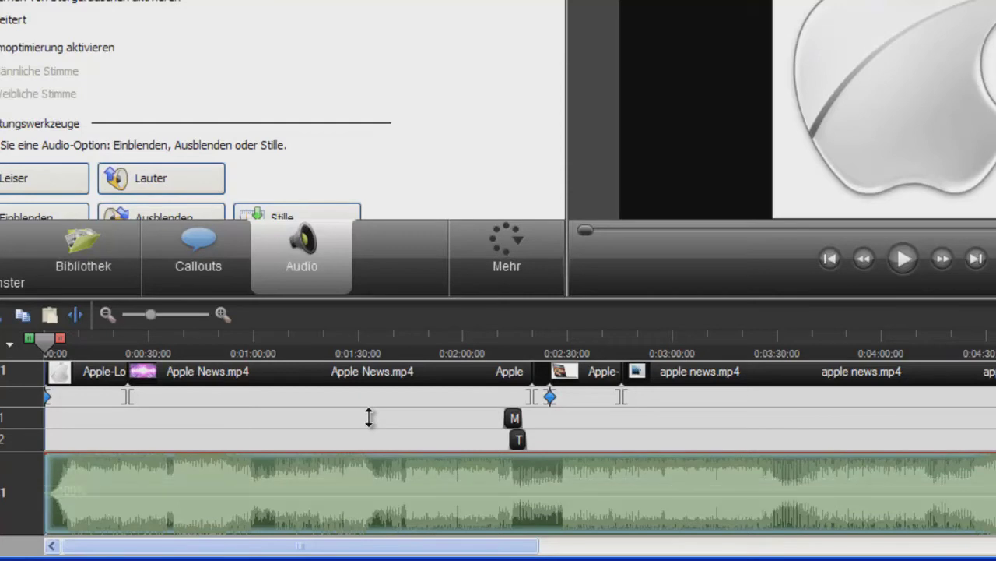
{"action": "mouse_move", "coordinate": [356, 453]}
{"action": "left_mouse_down"}
{"action": "mouse_move", "coordinate": [349, 514]}
{"action": "mouse_move", "coordinate": [353, 498]}
{"action": "left_mouse_up"}
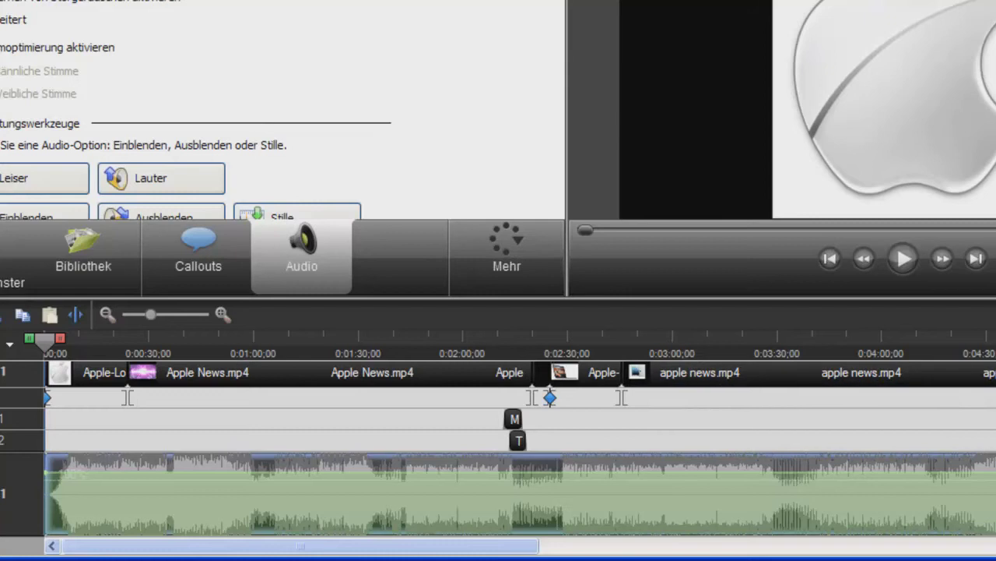
{"action": "key", "text": "ctrl+m"}
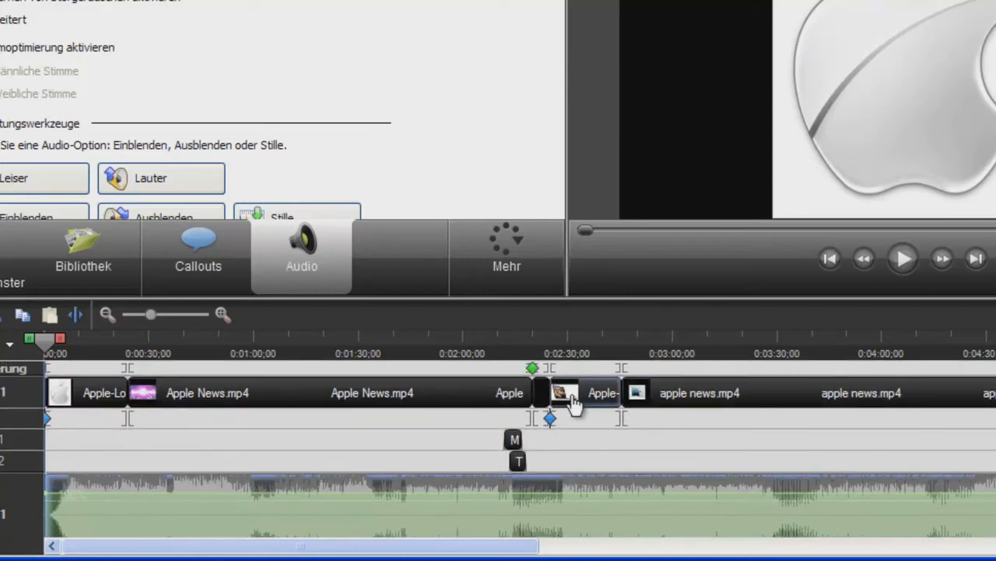
Apply the Drehender Würfel transition effect between apple-logo.jpg and the first apple news.mp4 clip
{"action": "left_click", "coordinate": [601, 403]}
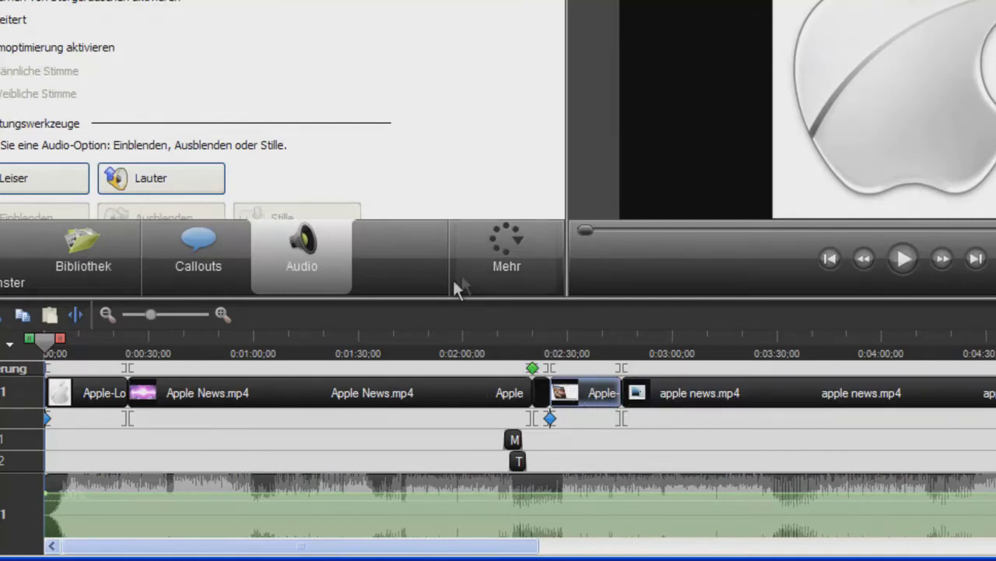
{"action": "left_click", "coordinate": [515, 261]}
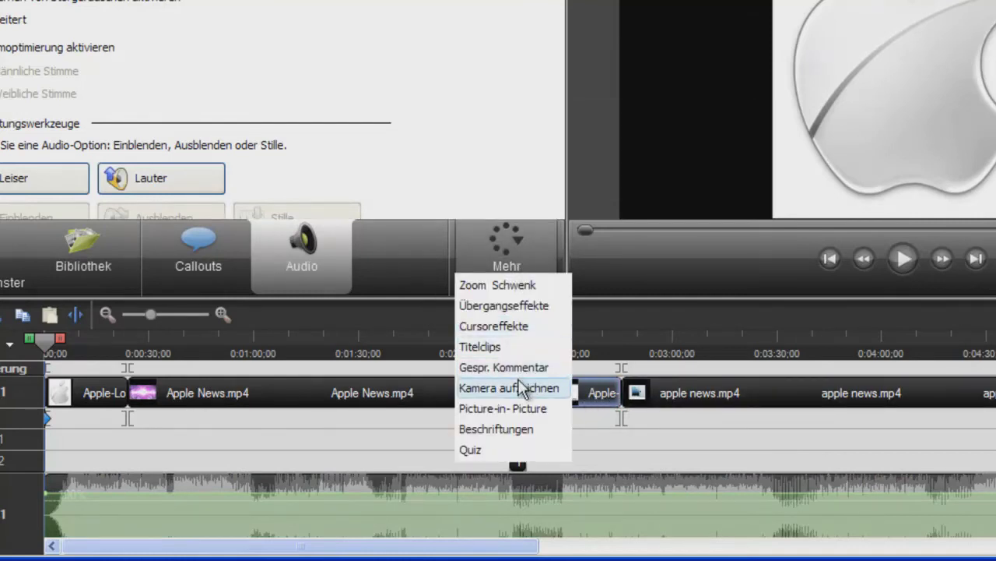
{"action": "left_click", "coordinate": [526, 311]}
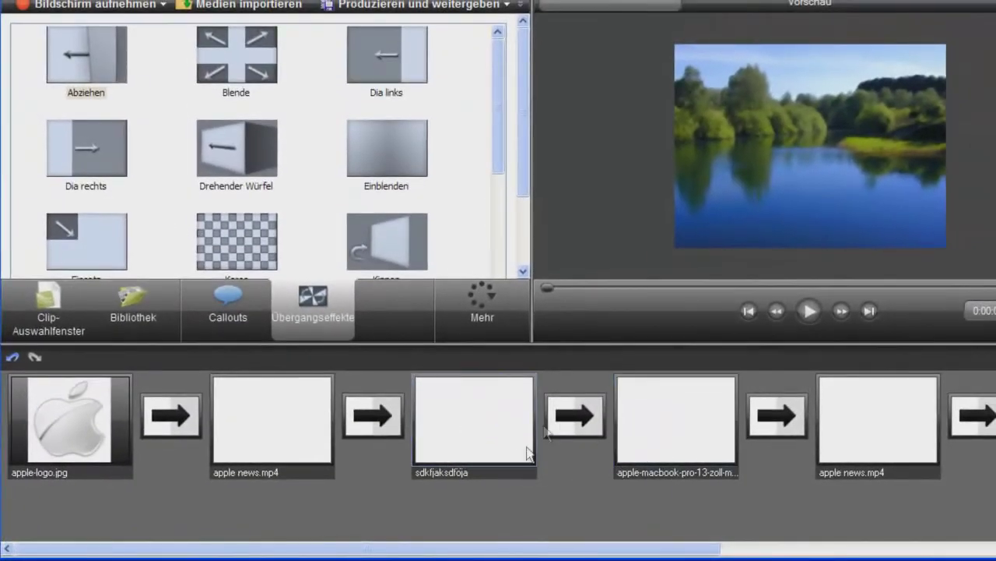
{"action": "left_click_drag", "start_coordinate": [452, 553], "coordinate": [430, 556]}
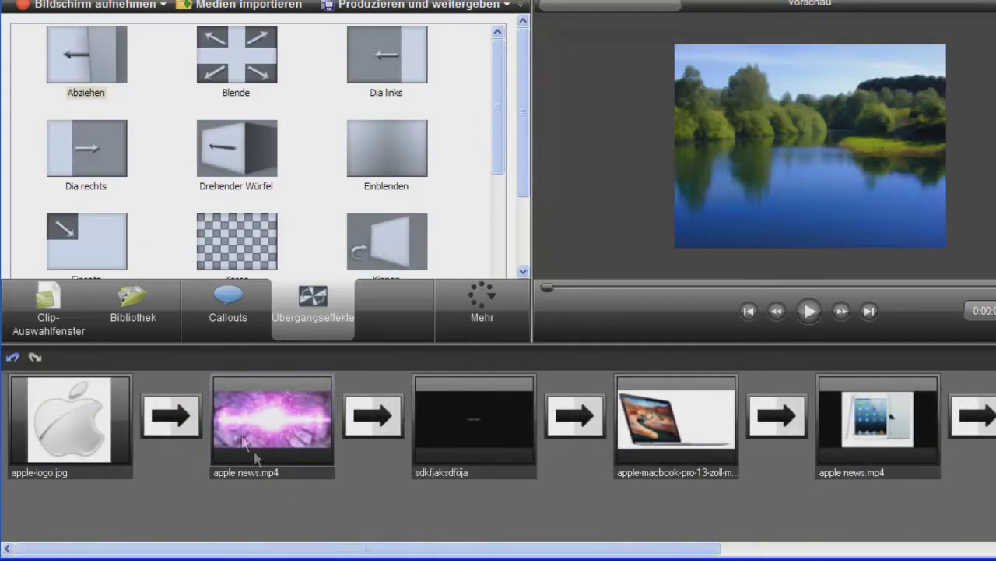
{"action": "mouse_move", "coordinate": [502, 112]}
{"action": "left_mouse_down"}
{"action": "mouse_move", "coordinate": [490, 194]}
{"action": "mouse_move", "coordinate": [495, 106]}
{"action": "left_mouse_up"}
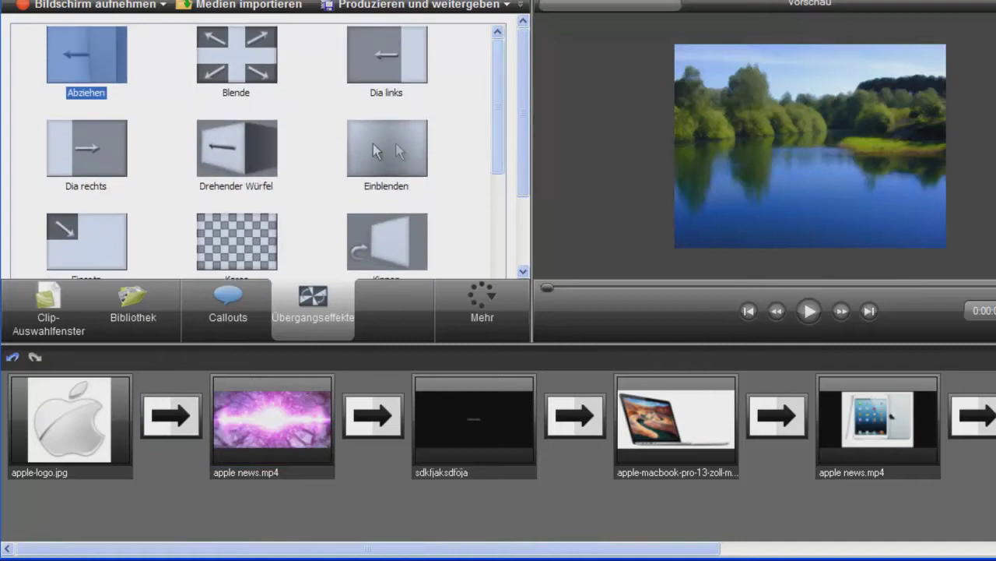
{"action": "left_click_drag", "start_coordinate": [271, 161], "coordinate": [168, 410]}
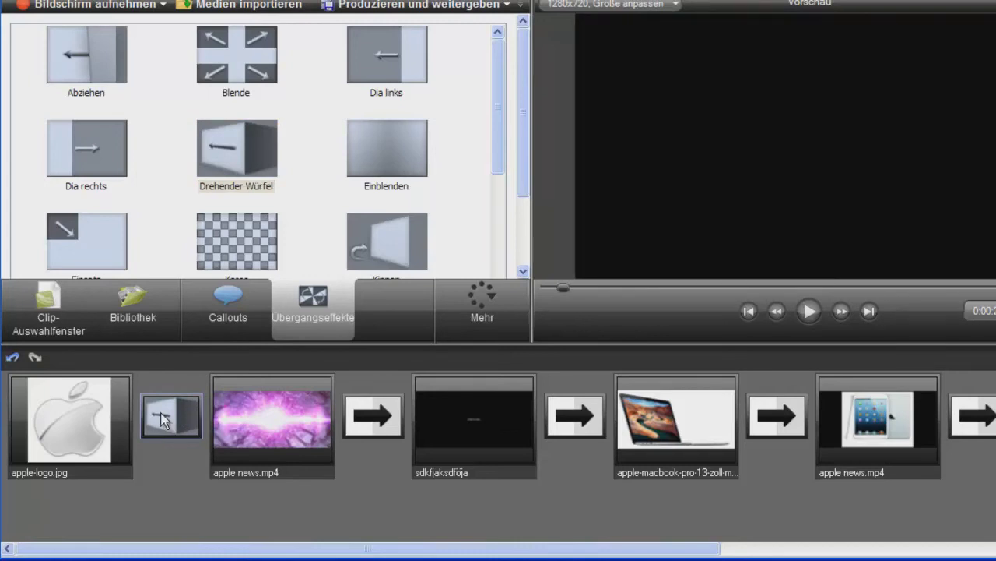
Edit the duration of the Drehender Würfel transition between apple-logo.jpg and the first apple news.mp4 clip
{"action": "right_click", "coordinate": [163, 421]}
{"action": "left_click", "coordinate": [201, 437]}
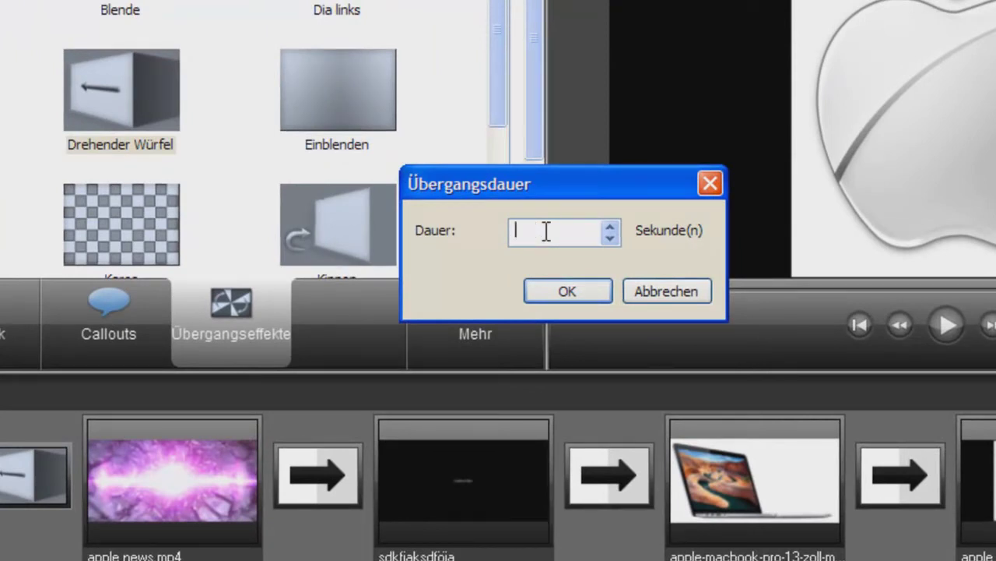
{"action": "left_click", "coordinate": [568, 294]}
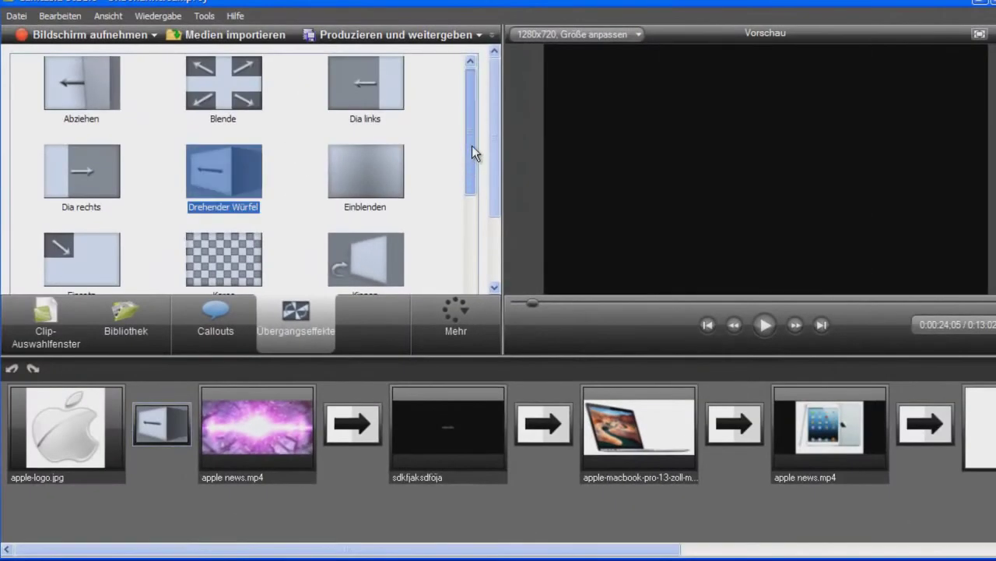
Apply the Einblenden transition between the first apple news.mp4 clip and the title clip, and set its duration to 0,2 seconds
{"action": "left_click", "coordinate": [389, 178]}
{"action": "left_click_drag", "start_coordinate": [376, 238], "coordinate": [360, 422]}
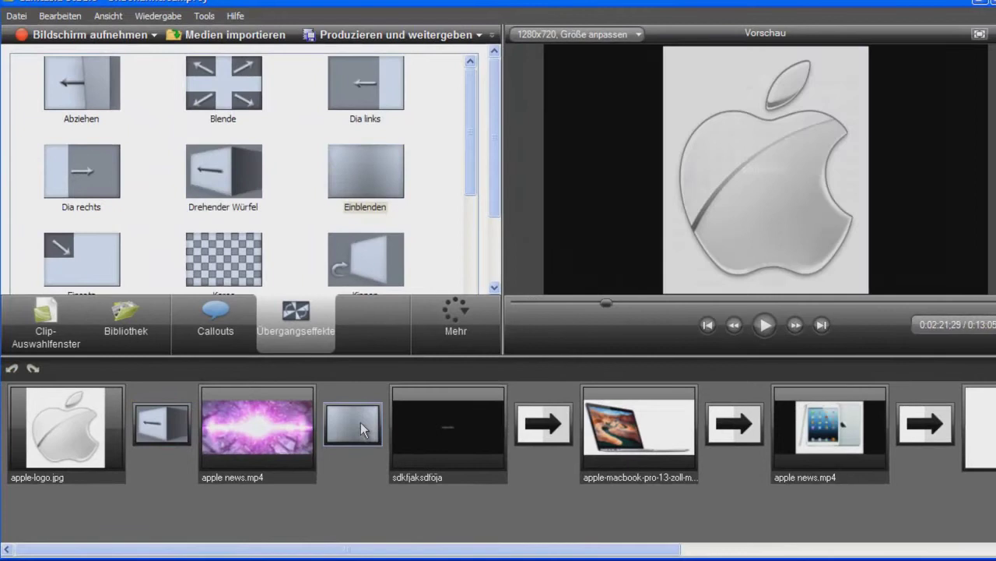
{"action": "right_click", "coordinate": [361, 425]}
{"action": "left_click", "coordinate": [396, 439]}
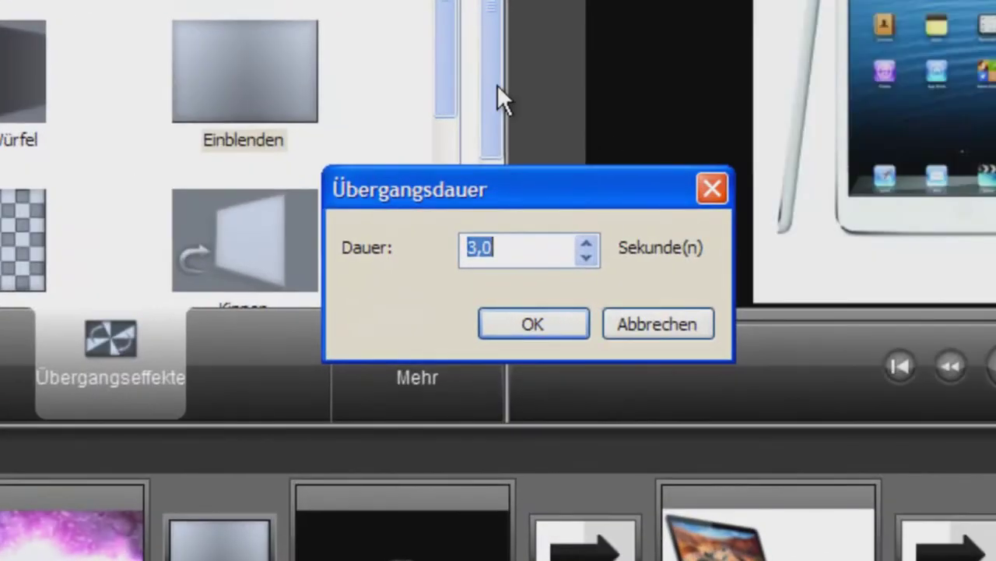
{"action": "key", "text": "BackSpace"}
{"action": "type", "text": "0,2"}
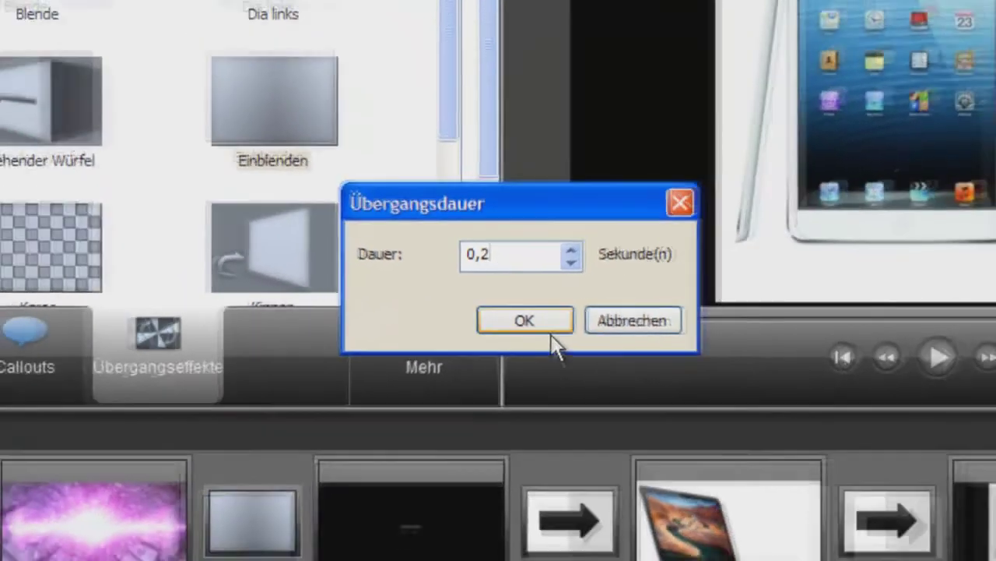
{"action": "left_click", "coordinate": [532, 324]}
{"action": "left_click_drag", "start_coordinate": [459, 152], "coordinate": [458, 131]}
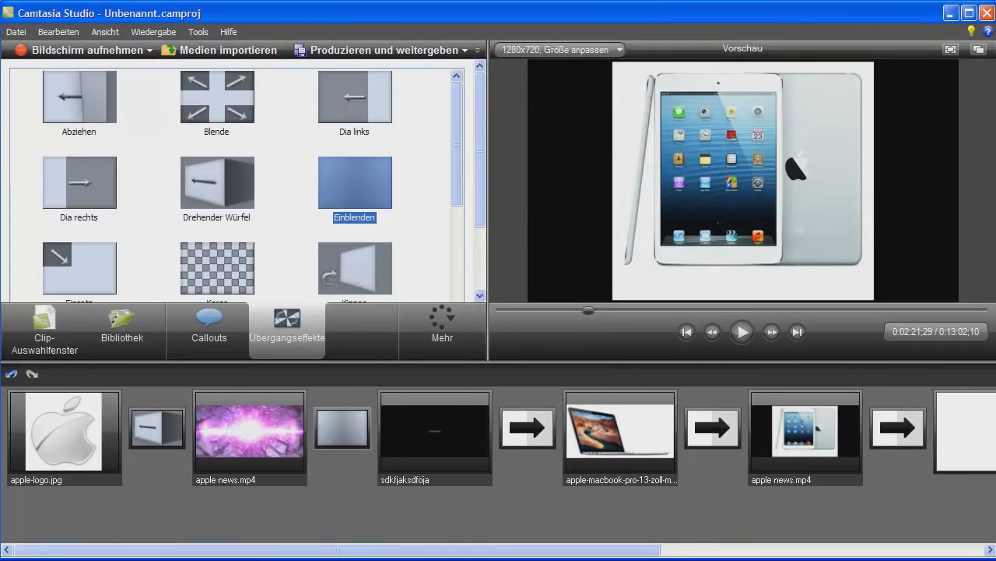
Close the gap in the Audio 1 music beneath the first transition by moving the following audio section earlier, and preview the transition
{"action": "left_click", "coordinate": [71, 338]}
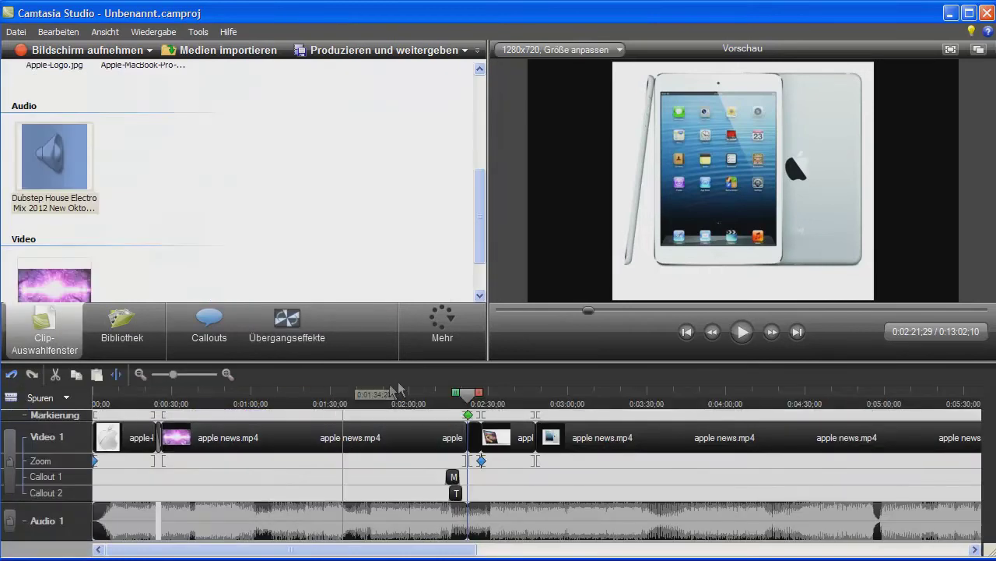
{"action": "left_click_drag", "start_coordinate": [471, 399], "coordinate": [149, 397]}
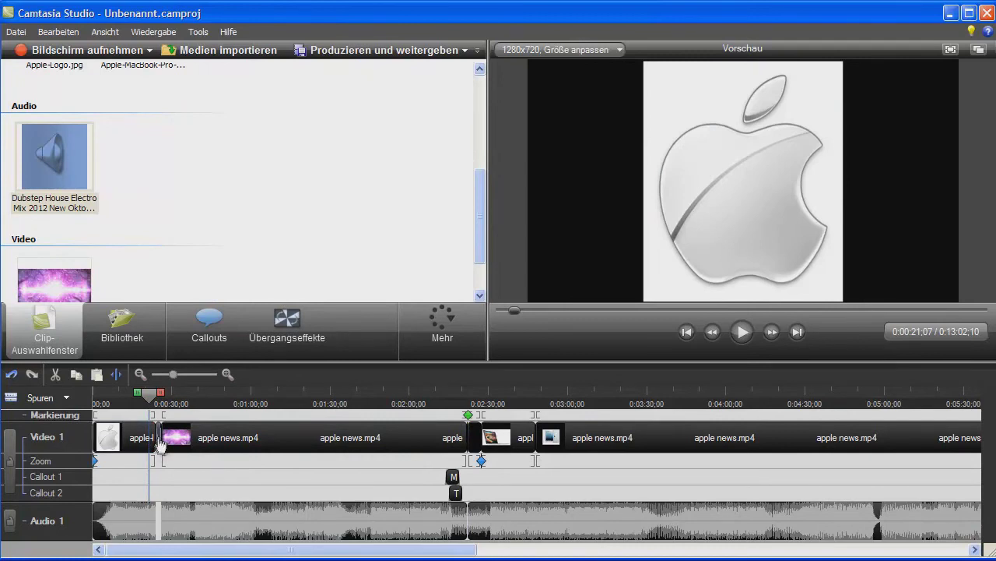
{"action": "left_click", "coordinate": [159, 536]}
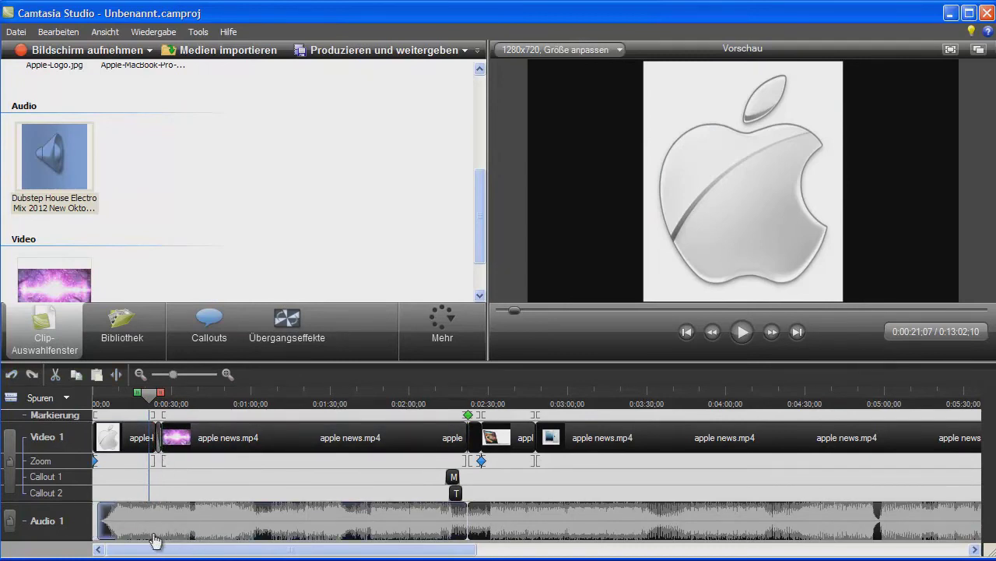
{"action": "left_click_drag", "start_coordinate": [155, 535], "coordinate": [133, 534]}
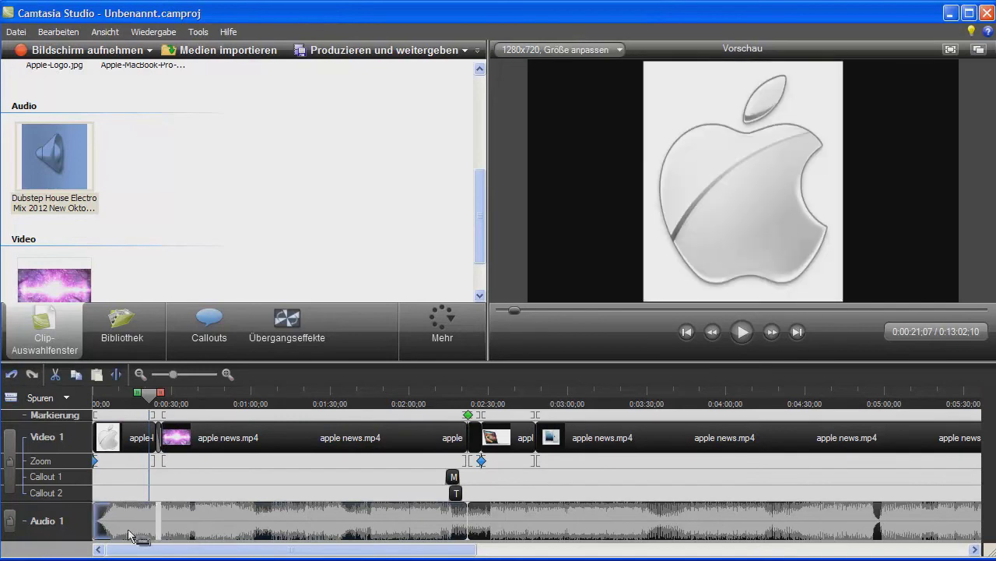
{"action": "left_click", "coordinate": [183, 534]}
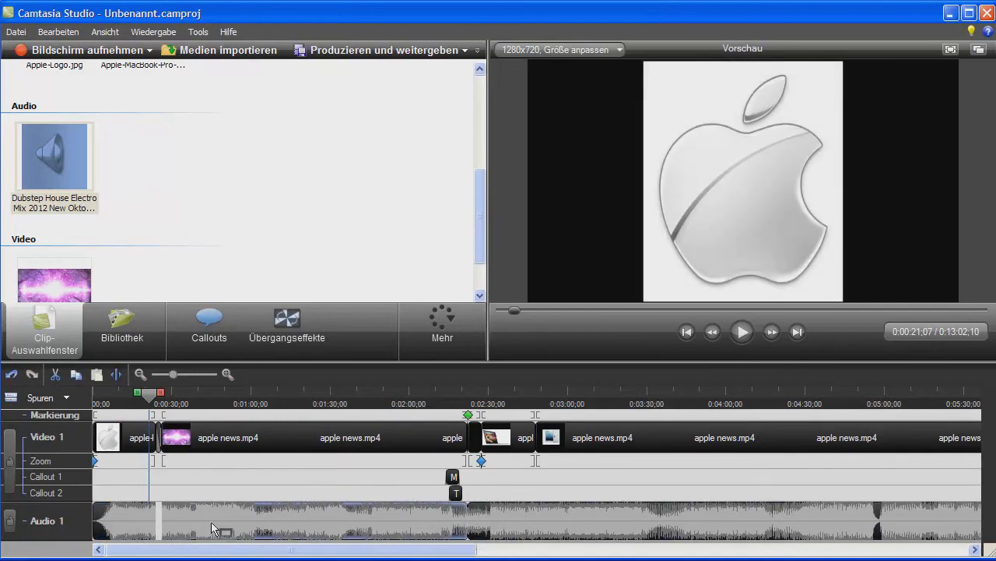
{"action": "left_click", "coordinate": [153, 400]}
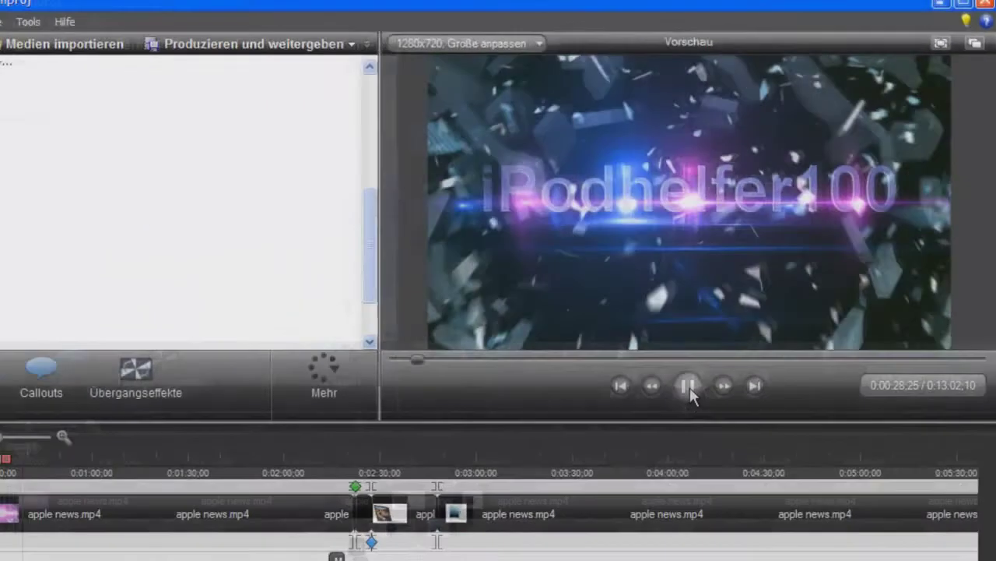
{"action": "left_click", "coordinate": [688, 386]}
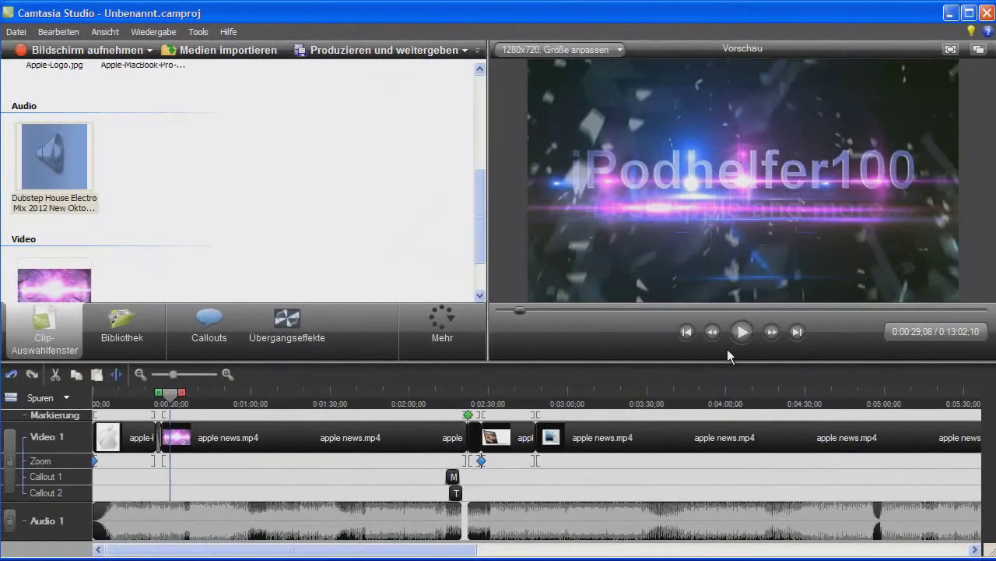
Split the first apple news.mp4 clip on Video 1 at about 0:00:41 and at 0:00:54;08
{"action": "left_click", "coordinate": [176, 401]}
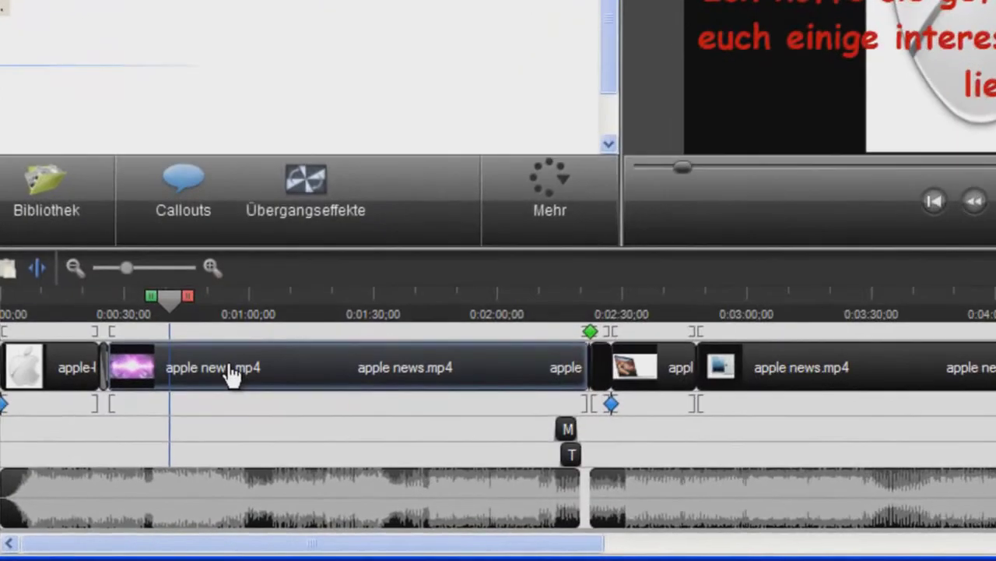
{"action": "left_click", "coordinate": [238, 439]}
{"action": "right_click", "coordinate": [230, 372]}
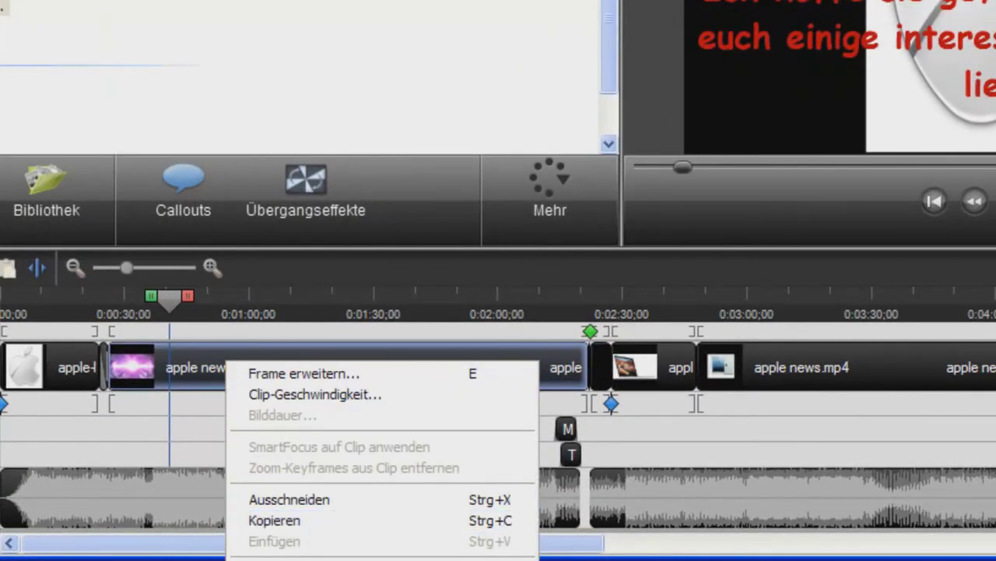
{"action": "key", "text": "s"}
{"action": "left_click_drag", "start_coordinate": [172, 298], "coordinate": [225, 317]}
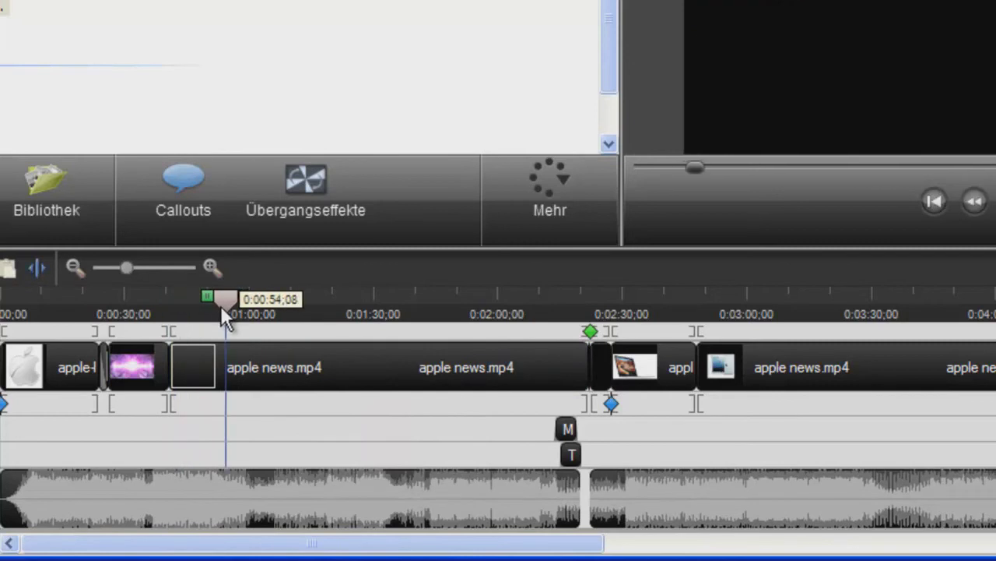
{"action": "right_click", "coordinate": [221, 296]}
{"action": "left_click", "coordinate": [269, 418]}
Set the clip speed of the short apple news.mp4 section between the two splits to 300 % of the original
{"action": "mouse_move", "coordinate": [195, 382]}
{"action": "left_mouse_down"}
{"action": "mouse_move", "coordinate": [210, 373]}
{"action": "mouse_move", "coordinate": [192, 369]}
{"action": "mouse_move", "coordinate": [214, 379]}
{"action": "mouse_move", "coordinate": [201, 383]}
{"action": "mouse_move", "coordinate": [194, 362]}
{"action": "left_mouse_up"}
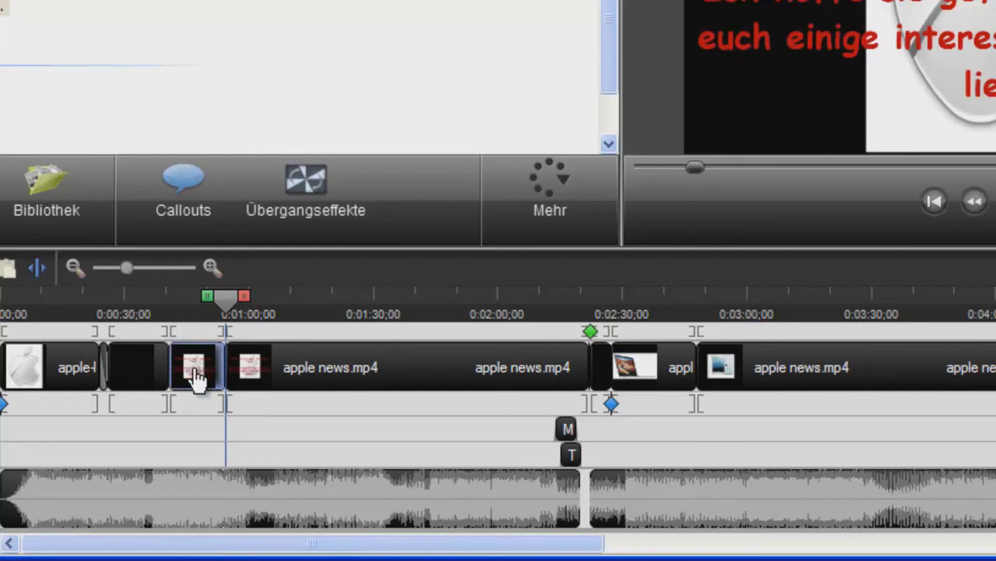
{"action": "right_click", "coordinate": [196, 366]}
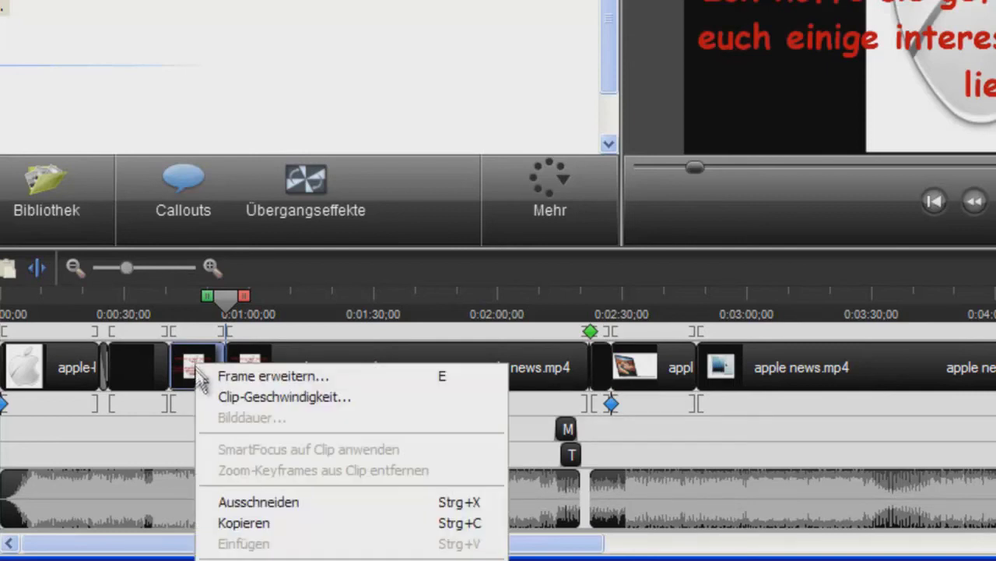
{"action": "left_click", "coordinate": [285, 397]}
{"action": "double_click", "coordinate": [527, 81]}
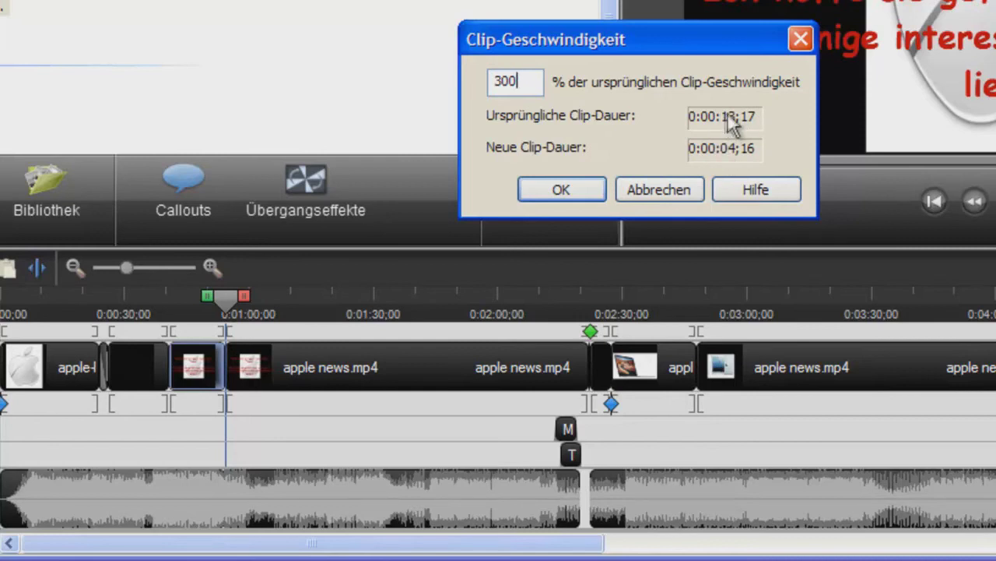
{"action": "left_click", "coordinate": [590, 187]}
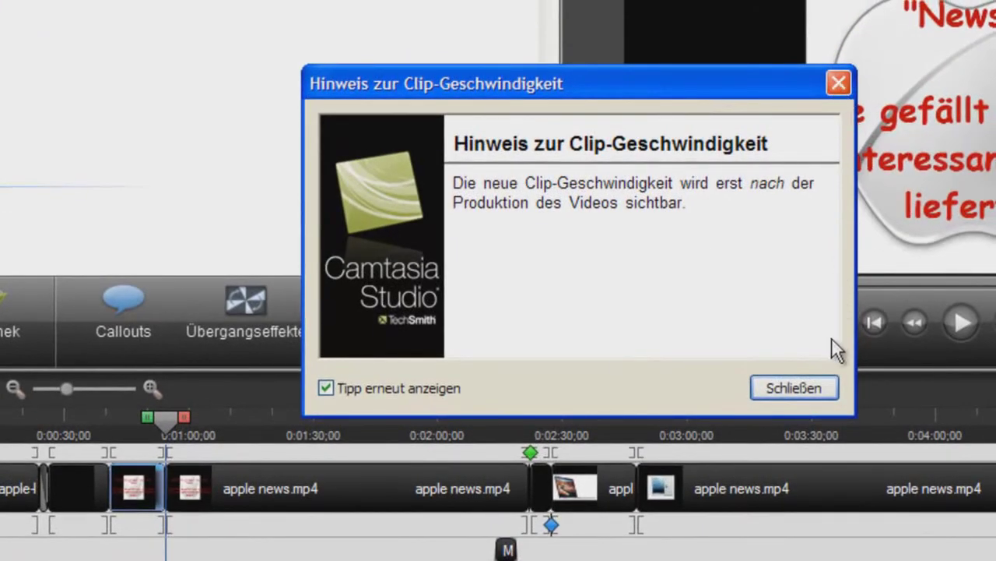
{"action": "left_click", "coordinate": [838, 82]}
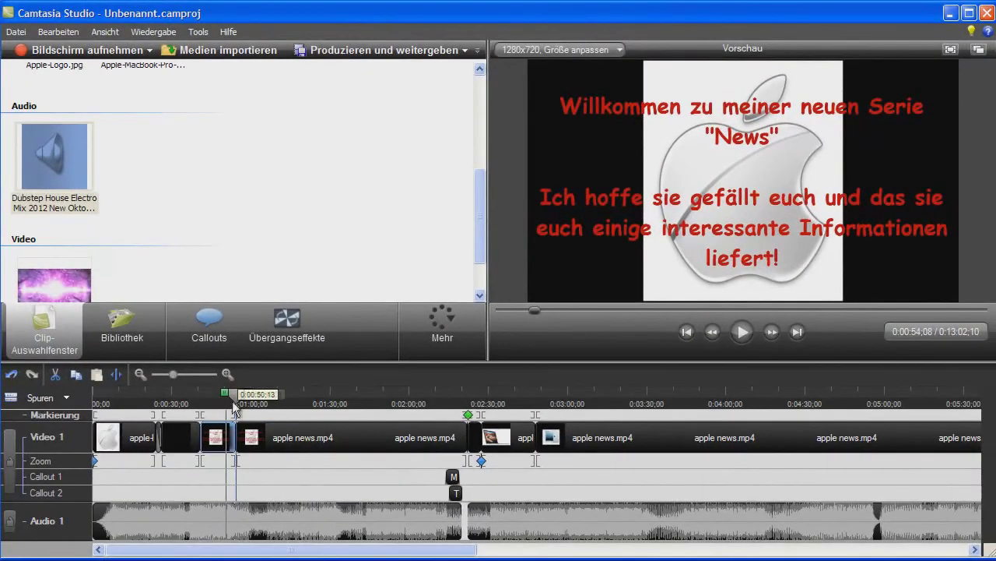
Scrub the playhead back through the sped-up apple news.mp4 section to 0:00:42;14
{"action": "mouse_move", "coordinate": [233, 405]}
{"action": "left_mouse_down"}
{"action": "mouse_move", "coordinate": [196, 405]}
{"action": "mouse_move", "coordinate": [231, 411]}
{"action": "left_mouse_up"}
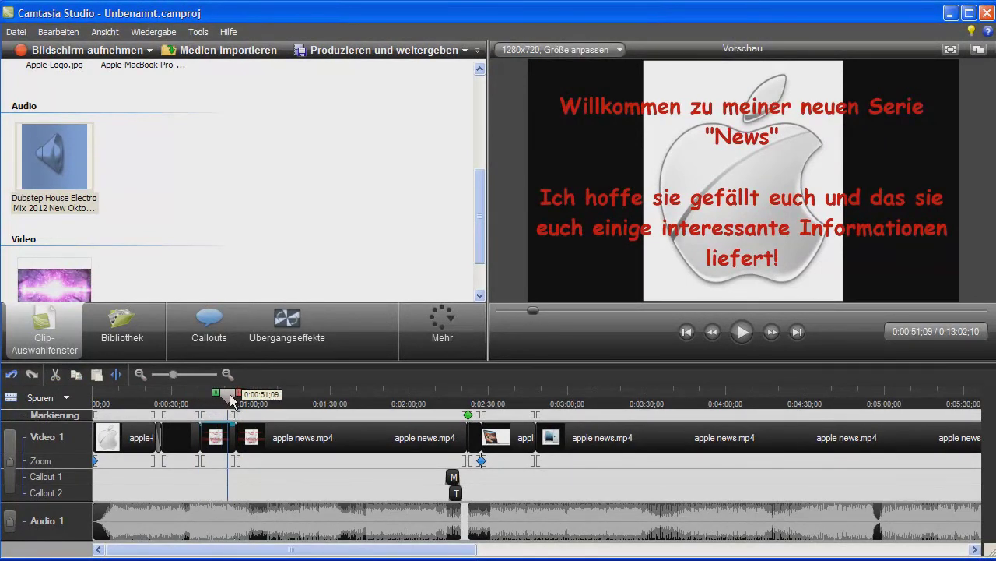
{"action": "left_click_drag", "start_coordinate": [230, 399], "coordinate": [208, 412]}
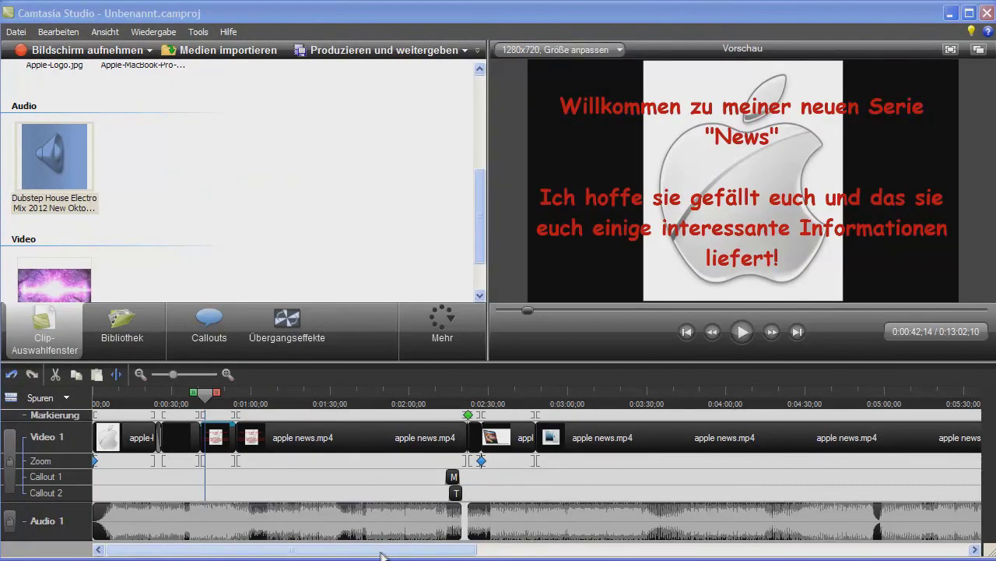
{"action": "mouse_move", "coordinate": [292, 550]}
{"action": "left_mouse_down"}
{"action": "mouse_move", "coordinate": [506, 550]}
{"action": "mouse_move", "coordinate": [292, 549]}
{"action": "left_mouse_up"}
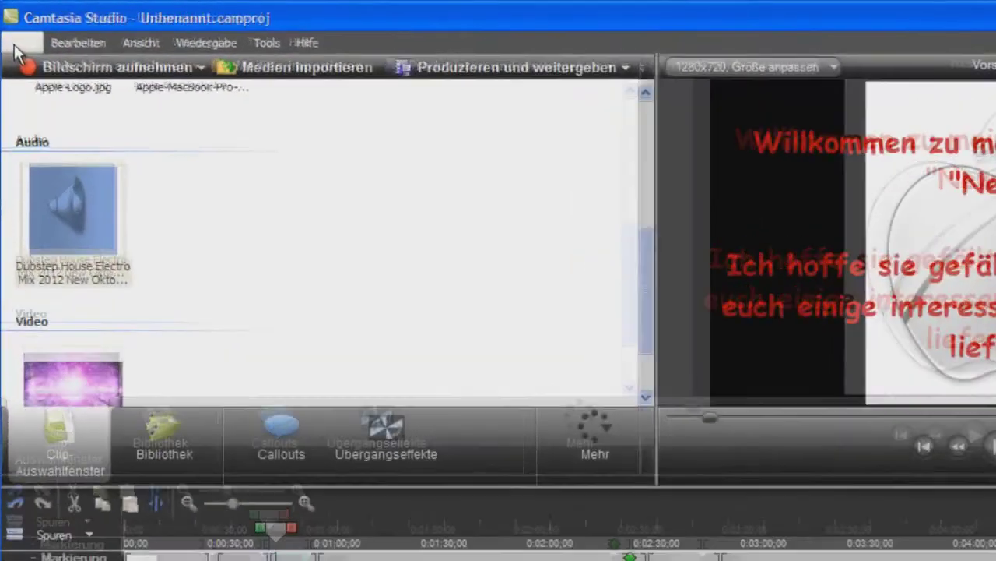
Go through the production assistant with the HD preset up to the file name and folder page, and close it without producing
{"action": "left_click", "coordinate": [17, 45]}
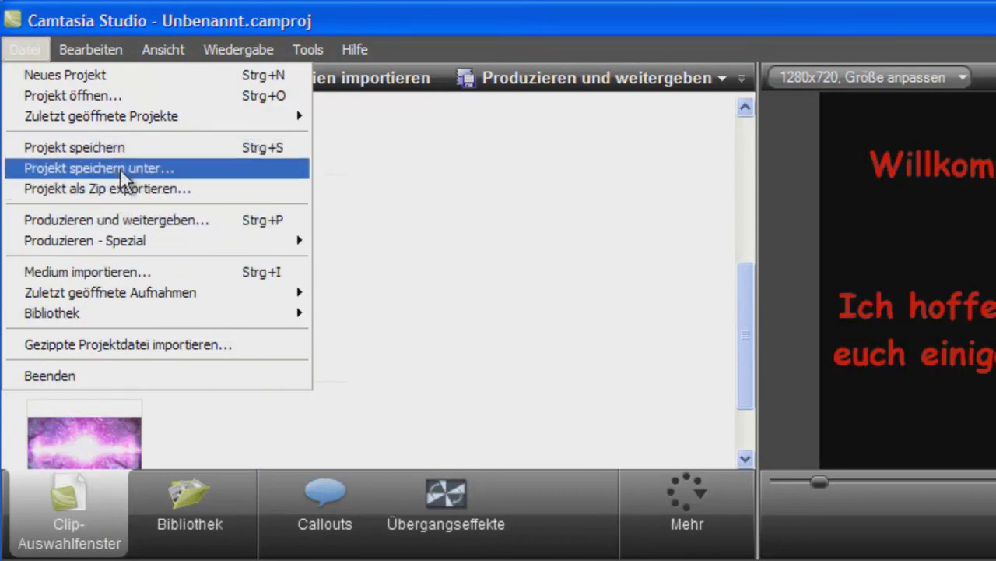
{"action": "left_click", "coordinate": [114, 221]}
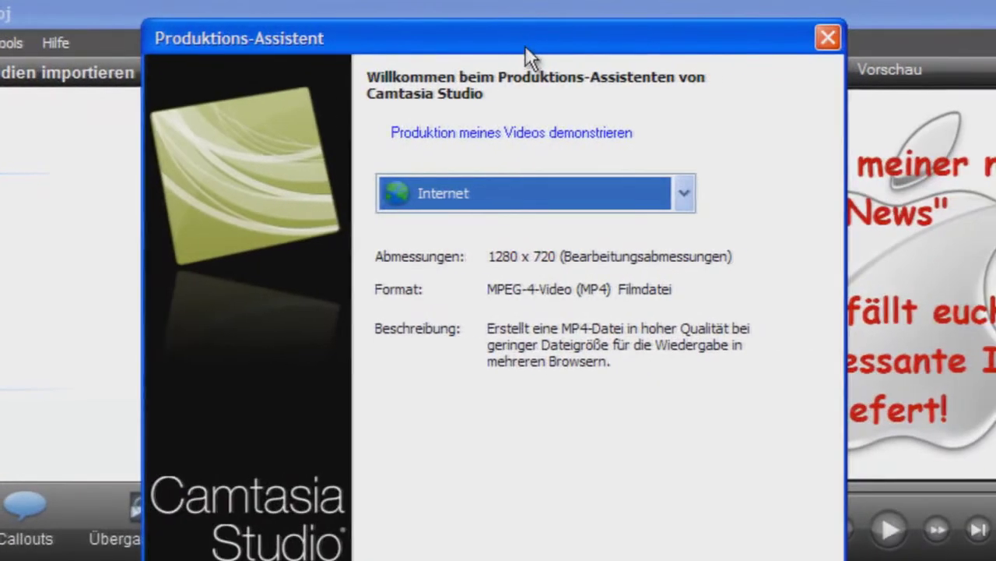
{"action": "left_click_drag", "start_coordinate": [825, 51], "coordinate": [814, 59]}
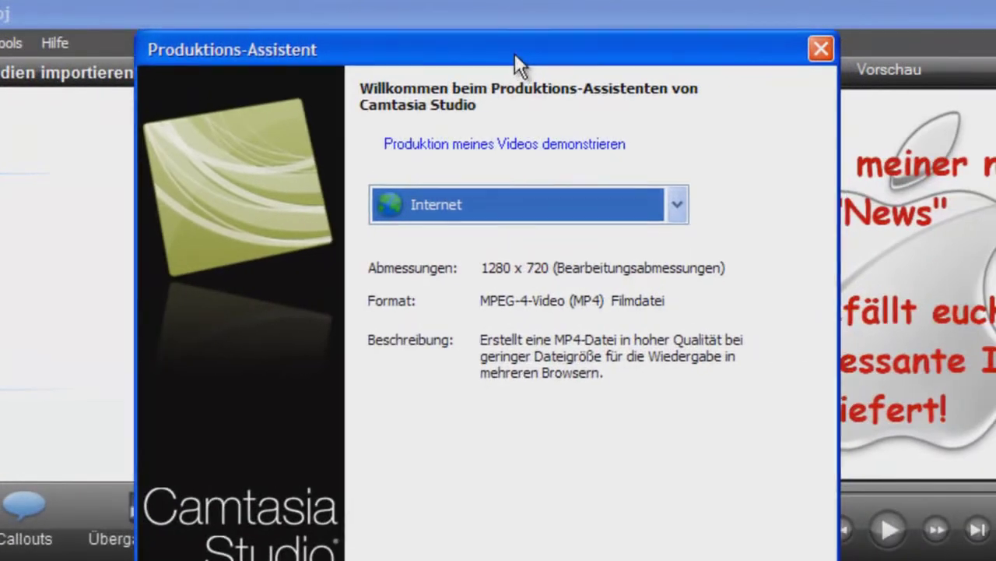
{"action": "left_click_drag", "start_coordinate": [514, 54], "coordinate": [511, 54]}
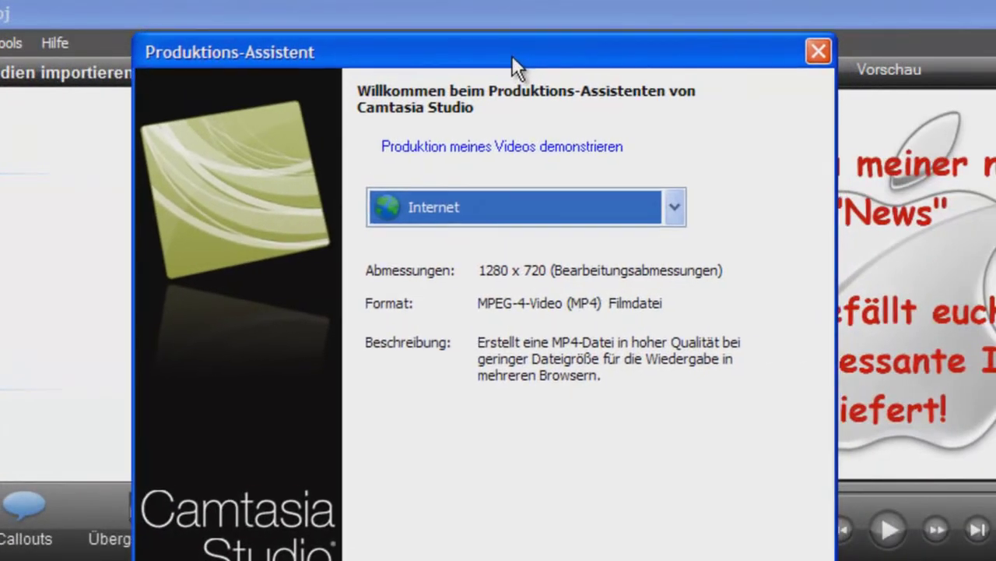
{"action": "left_click", "coordinate": [482, 213]}
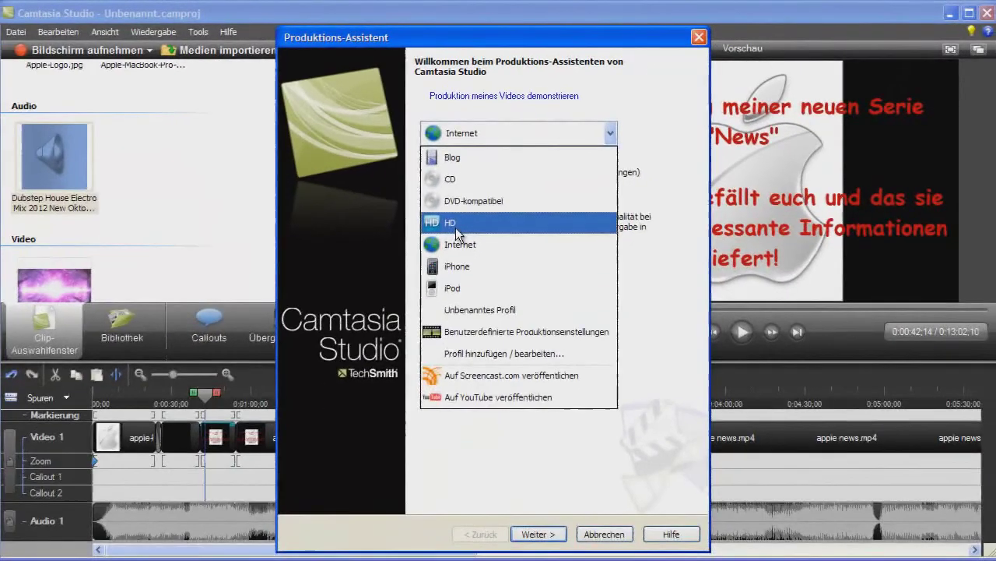
{"action": "left_click", "coordinate": [420, 349]}
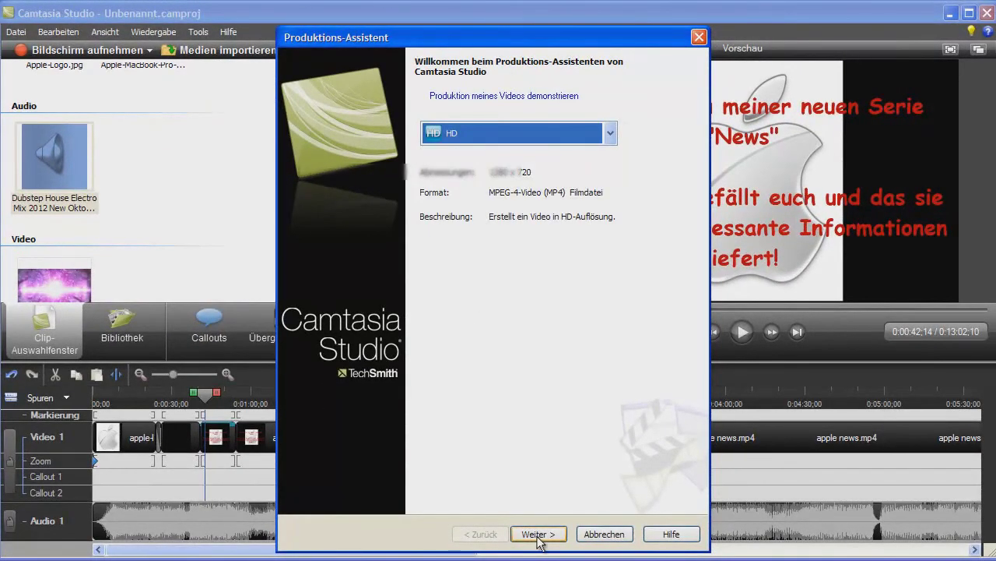
{"action": "left_click", "coordinate": [539, 534]}
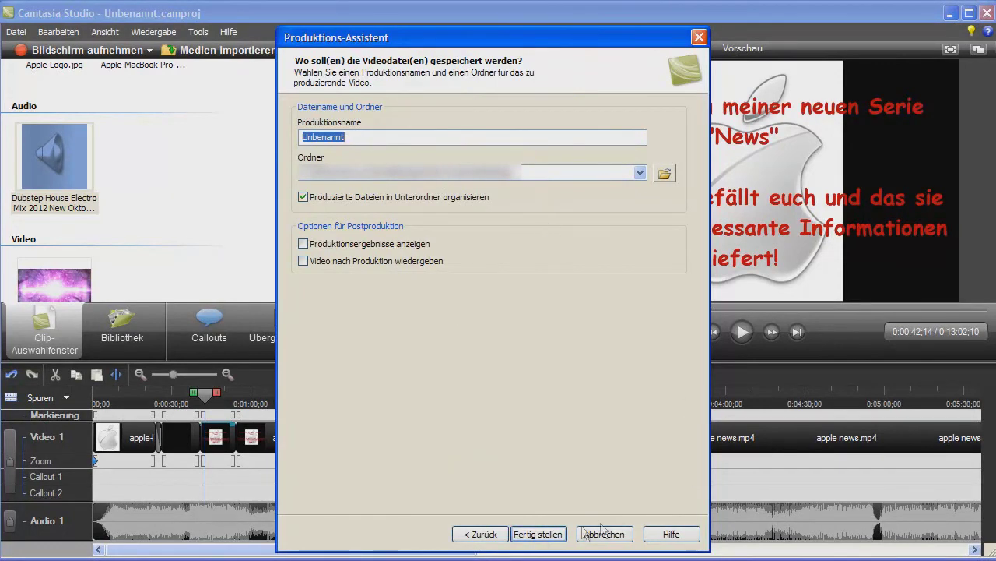
{"action": "left_click", "coordinate": [698, 38]}
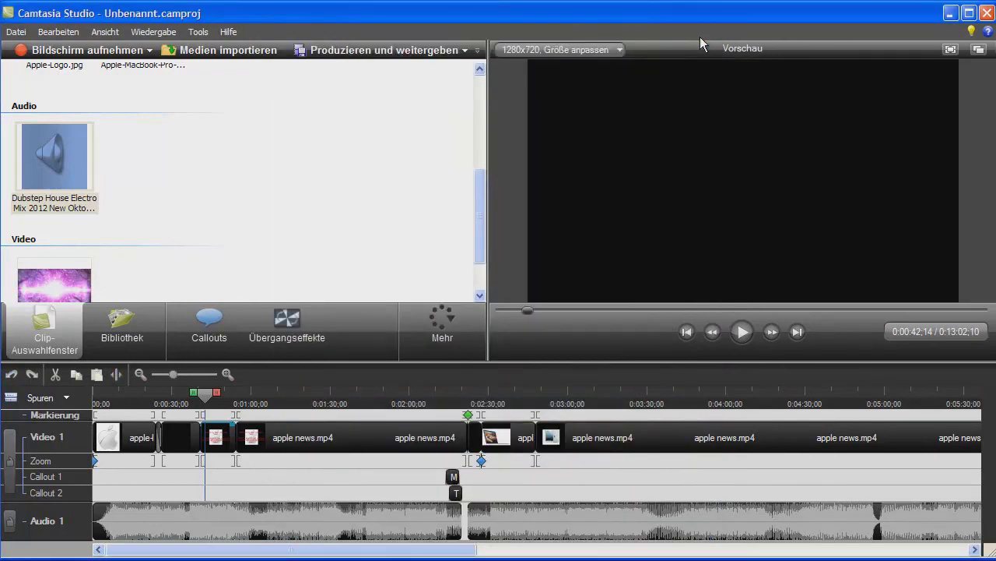